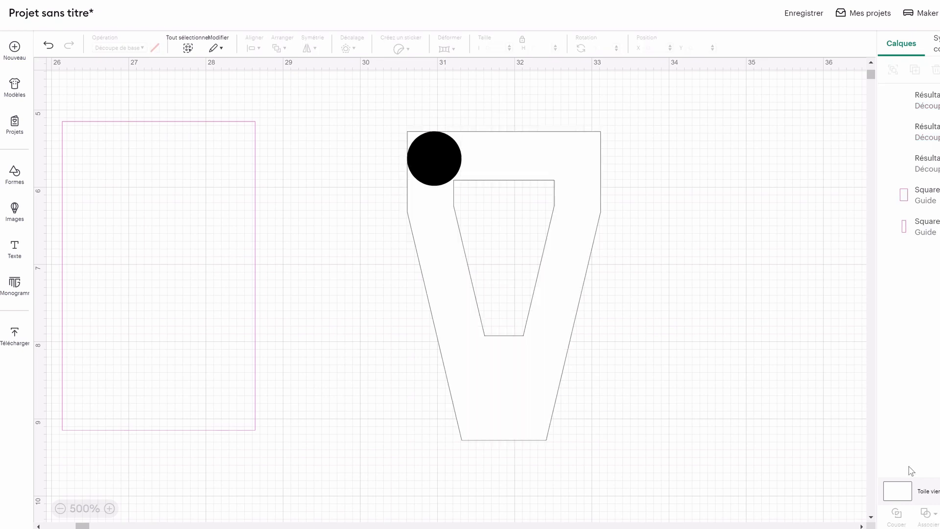
left_click(916, 164)
left_click(939, 517)
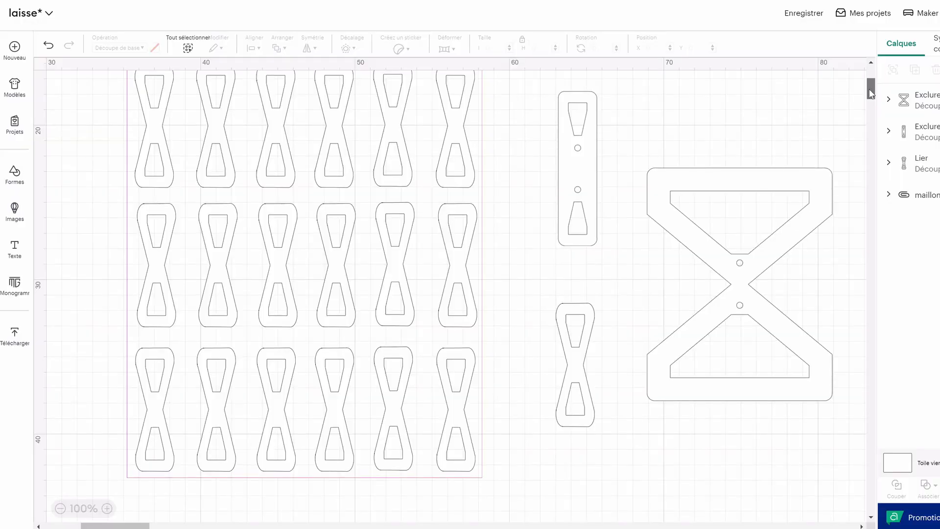
scroll(870, 93, "up", 1)
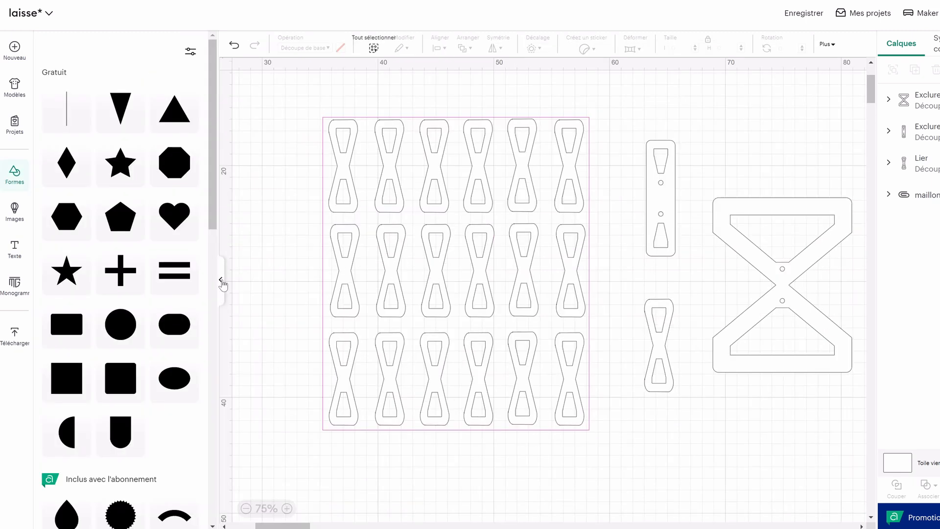
left_click(221, 281)
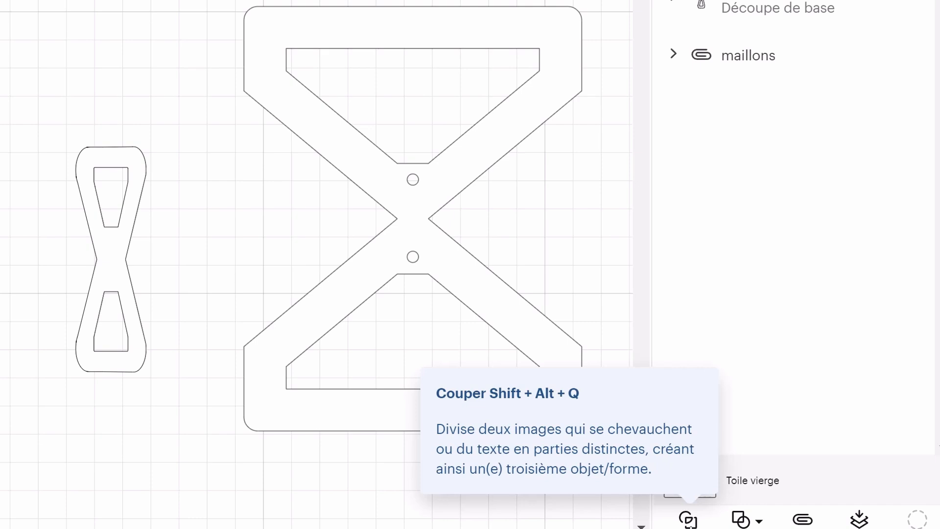
left_click(758, 521)
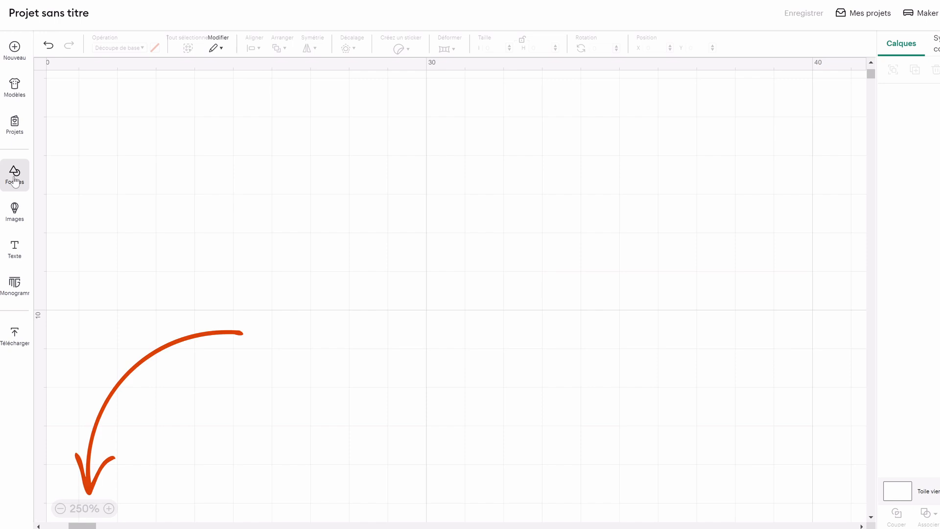
Add a square resized to 2.5 × 8 cm with unlocked proportions and change its operation to Guide
left_click(14, 175)
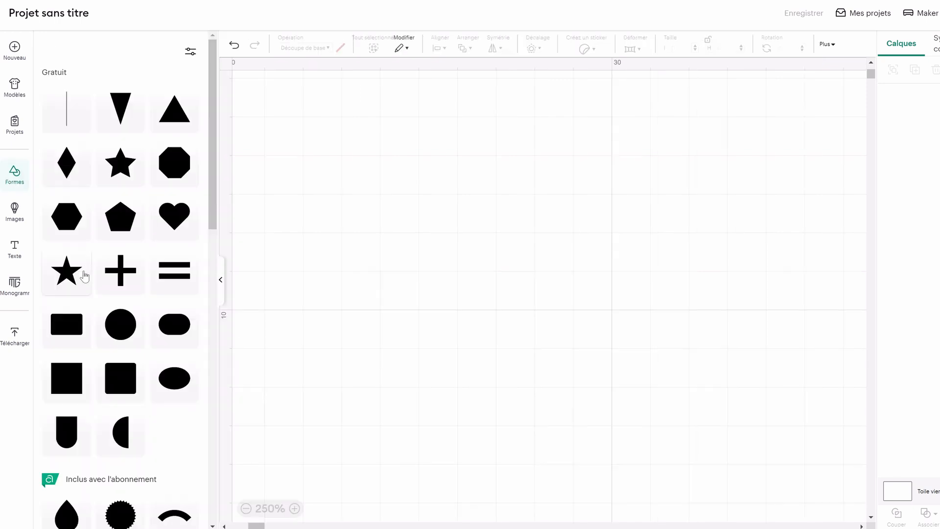
left_click(80, 380)
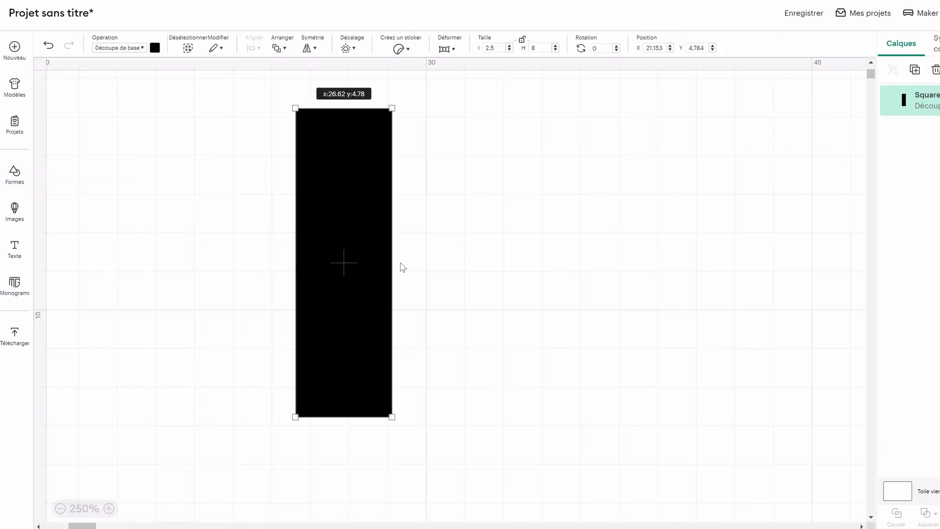
left_click_drag(350, 266, 482, 255)
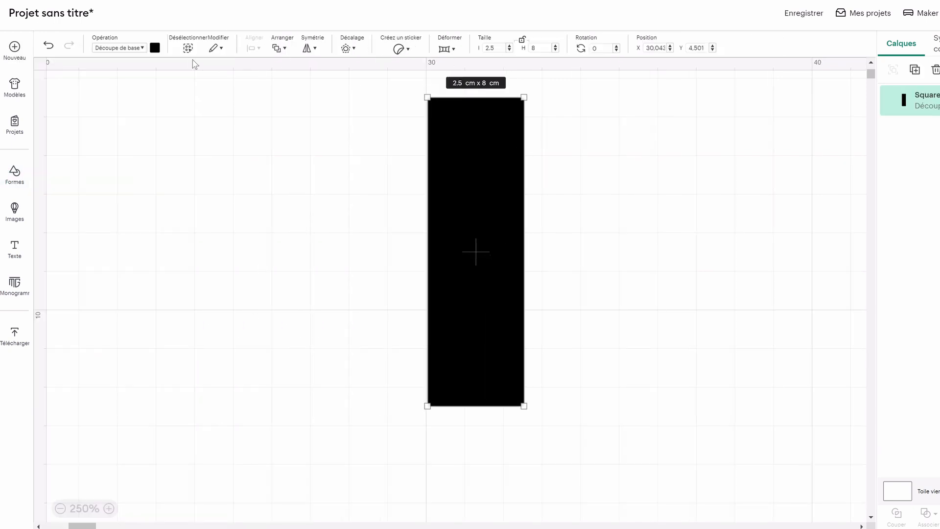
left_click(141, 49)
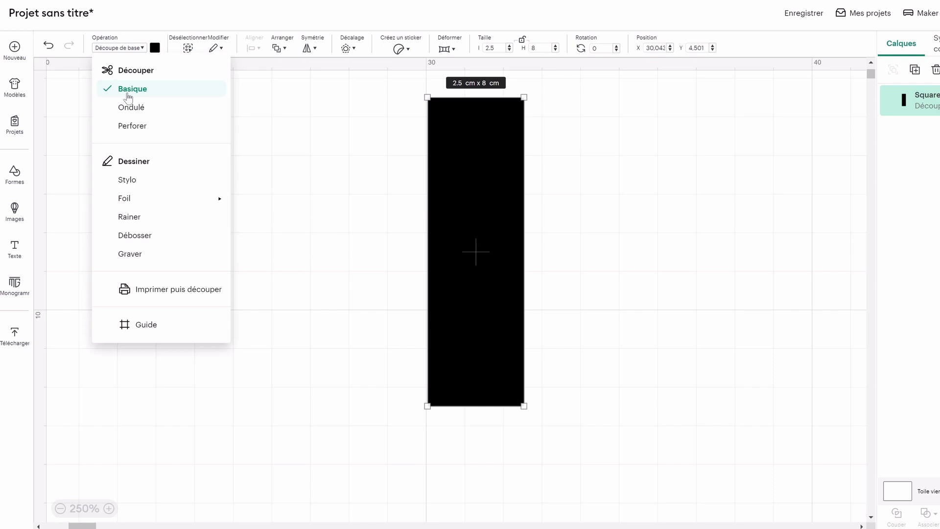
left_click(145, 326)
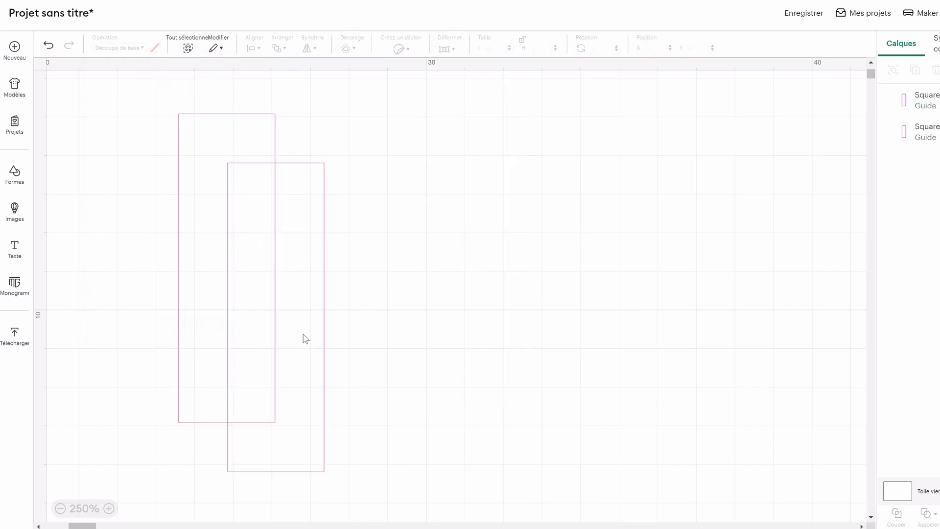
Move the duplicate guide clear of the original and set its height to 4 cm
left_click_drag(304, 338, 533, 281)
left_click(541, 48)
key("Return")
left_click_drag(503, 192, 492, 215)
left_click(562, 218)
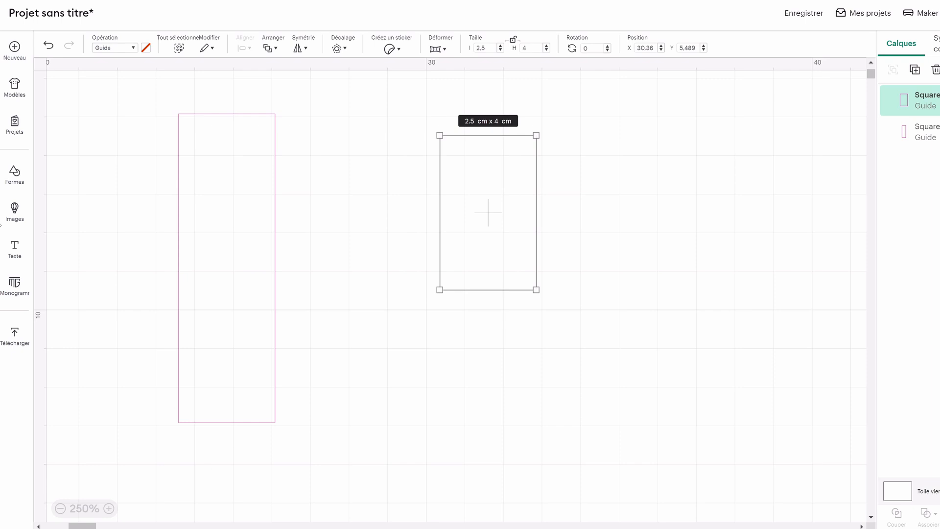
Add another square, unlock its proportions, size it to 2.5 × 1 cm and colour it white
left_click(20, 179)
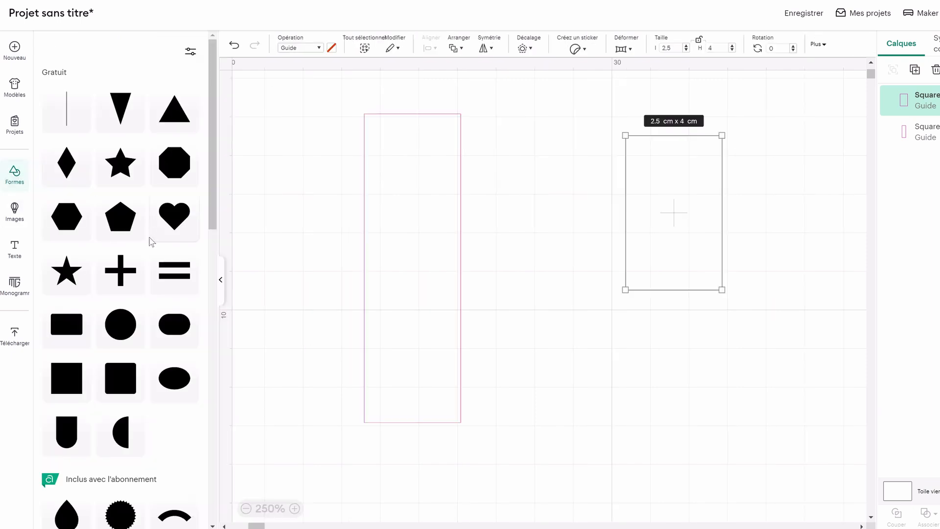
left_click(69, 379)
left_click(522, 41)
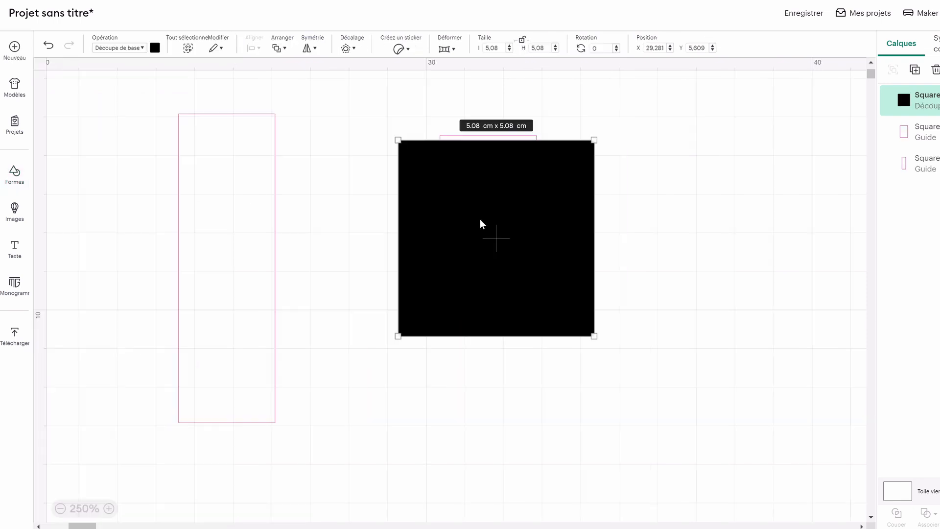
left_click(491, 48)
type("2")
left_click(552, 47)
type("1")
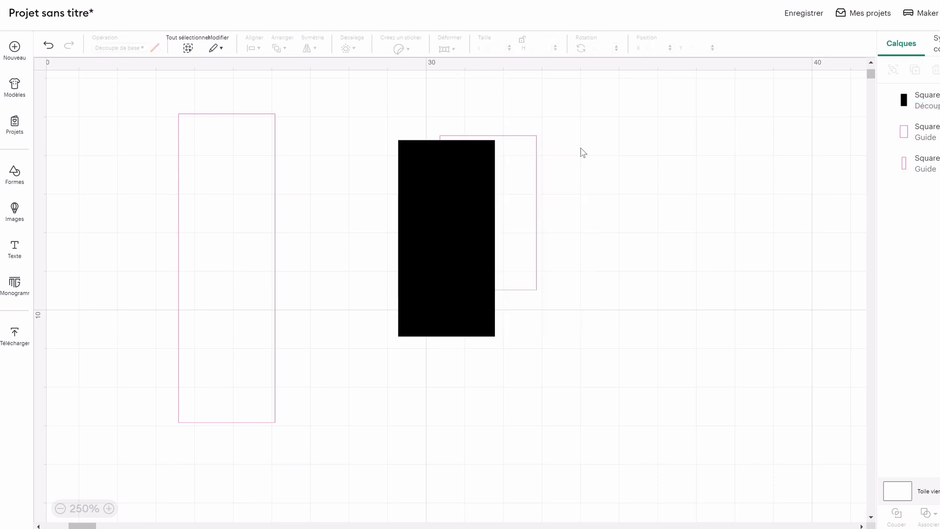
left_click(154, 48)
left_click(166, 154)
left_click(697, 304)
Place the white rectangle over the 4 cm guide, centred horizontally and aligned to the guide's top edge
left_click_drag(448, 161, 489, 163)
left_click(489, 230, "shift")
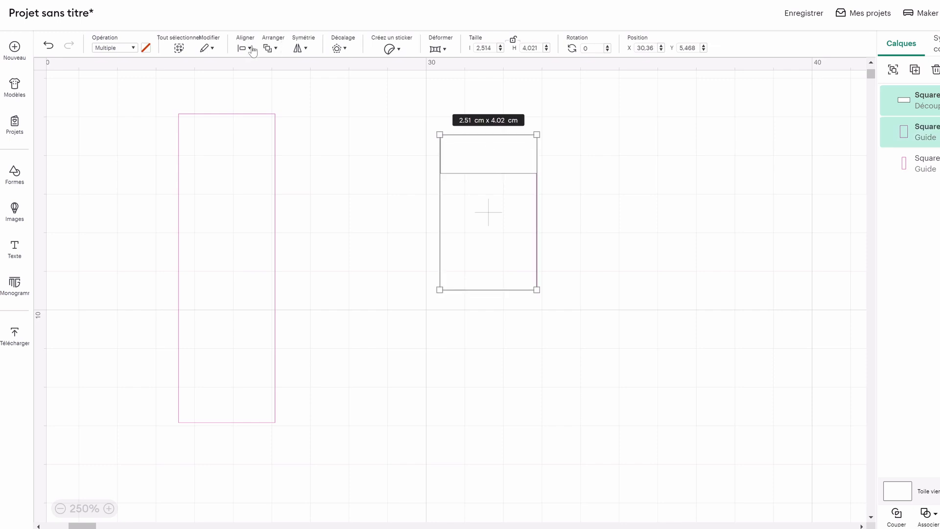
left_click(249, 48)
left_click(316, 107)
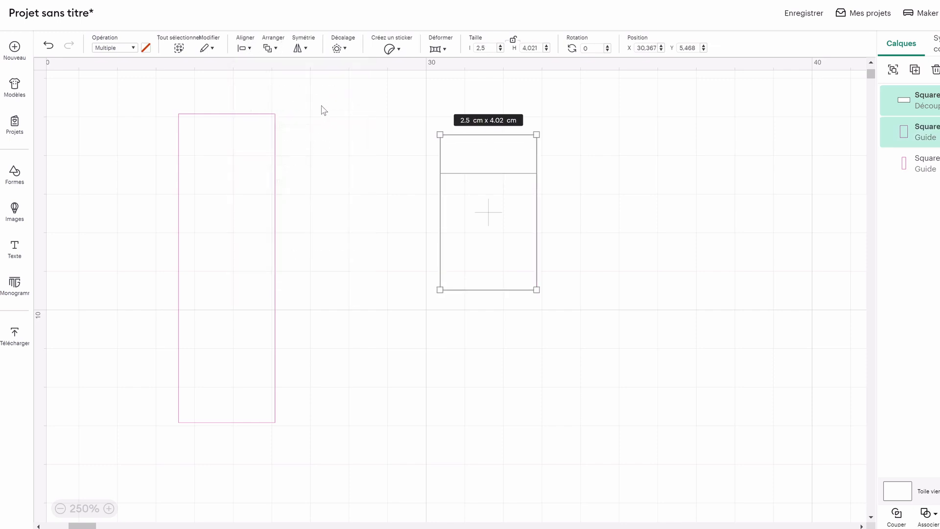
left_click(250, 48)
left_click(310, 143)
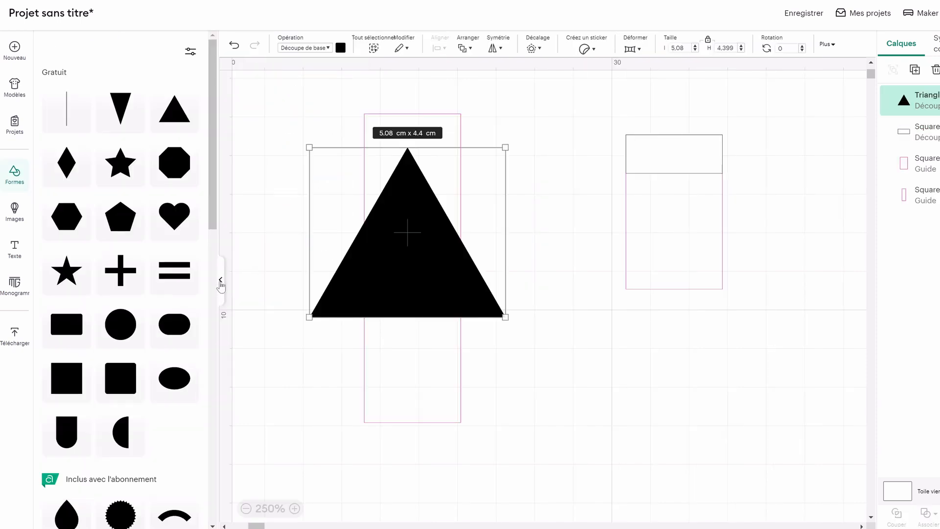
Colour the new triangle white and flip it about the horizontal axis so it points downwards
left_click(220, 283)
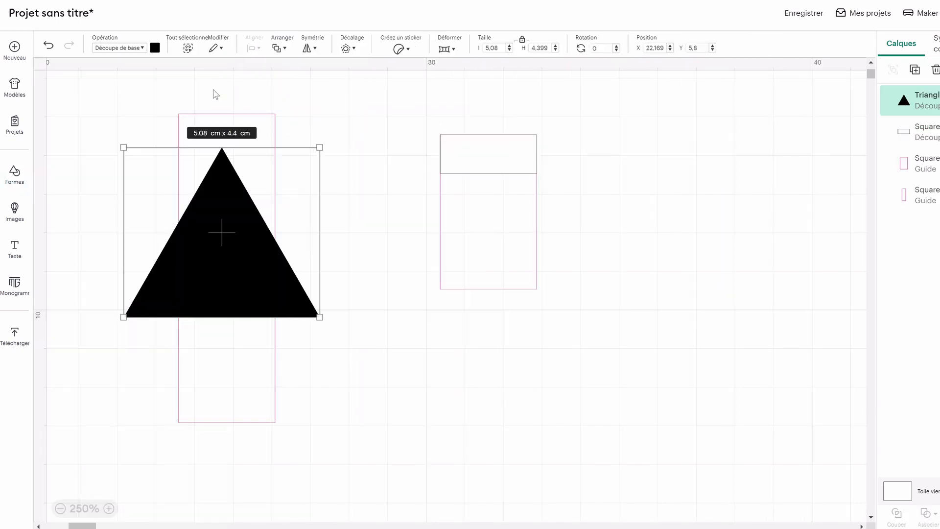
left_click(155, 48)
left_click(166, 93)
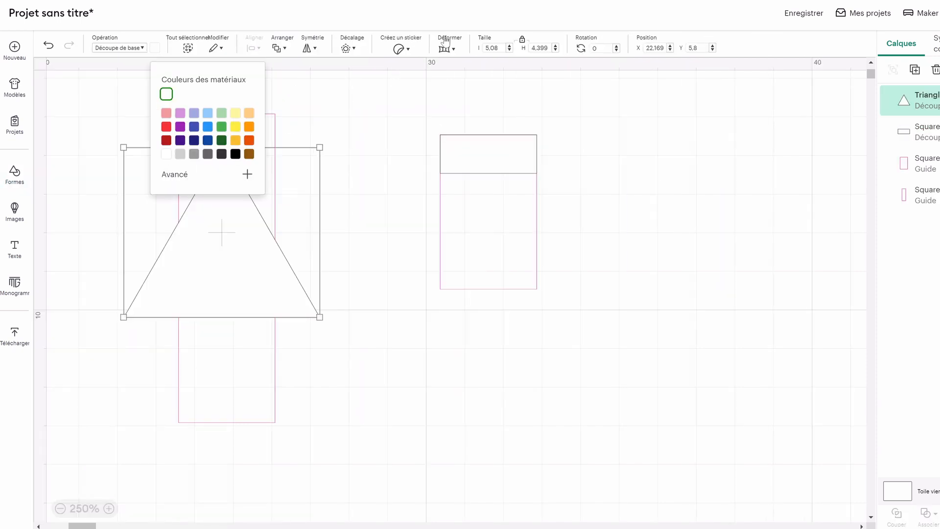
left_click(314, 49)
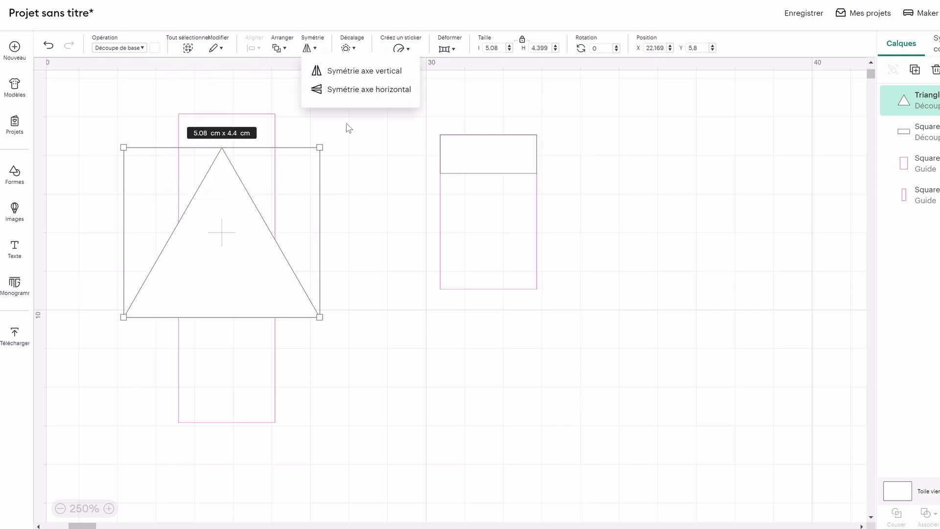
left_click(350, 90)
Move the inverted triangle over the 4 cm guide and set its size to 2.5 × 5 cm
left_click_drag(230, 200, 490, 239)
left_click(500, 46)
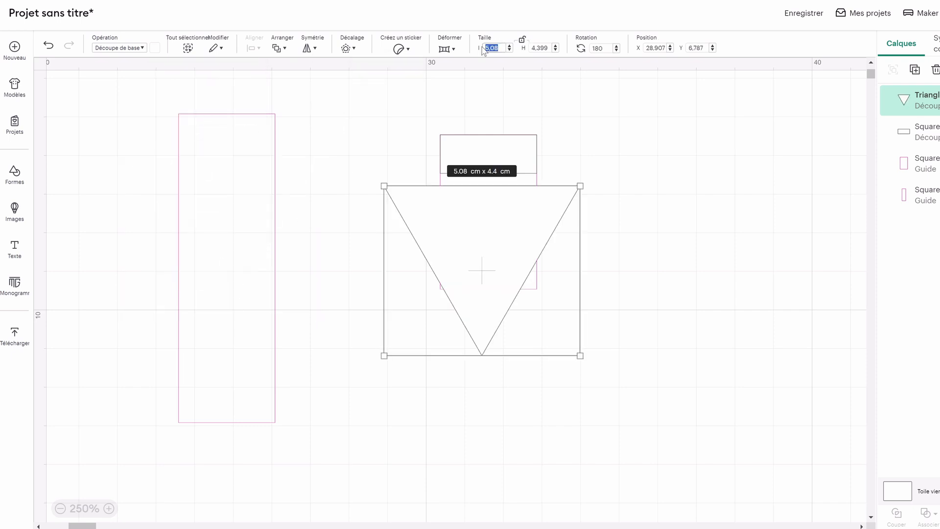
type("2.5")
key("Tab")
type("5")
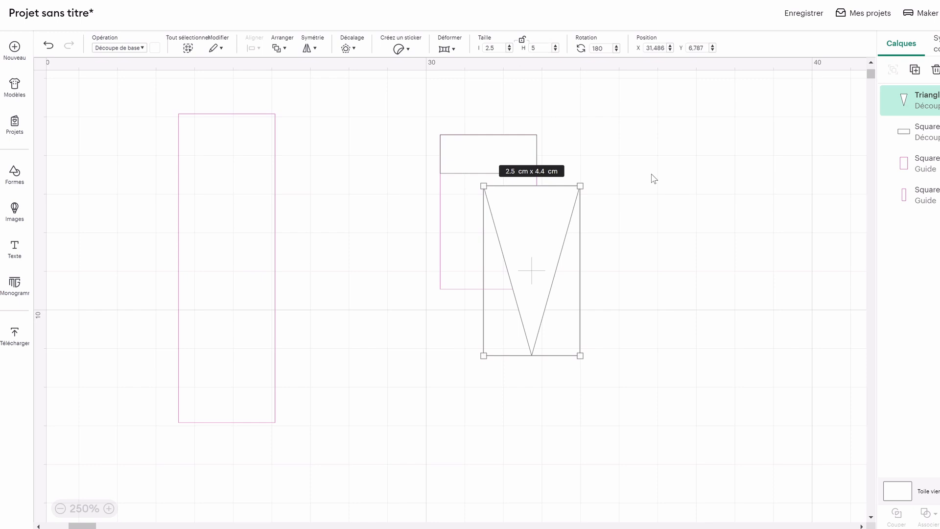
key("Return")
Position the triangle directly beneath the white rectangle and centre the two shapes horizontally
left_click_drag(552, 204, 494, 219)
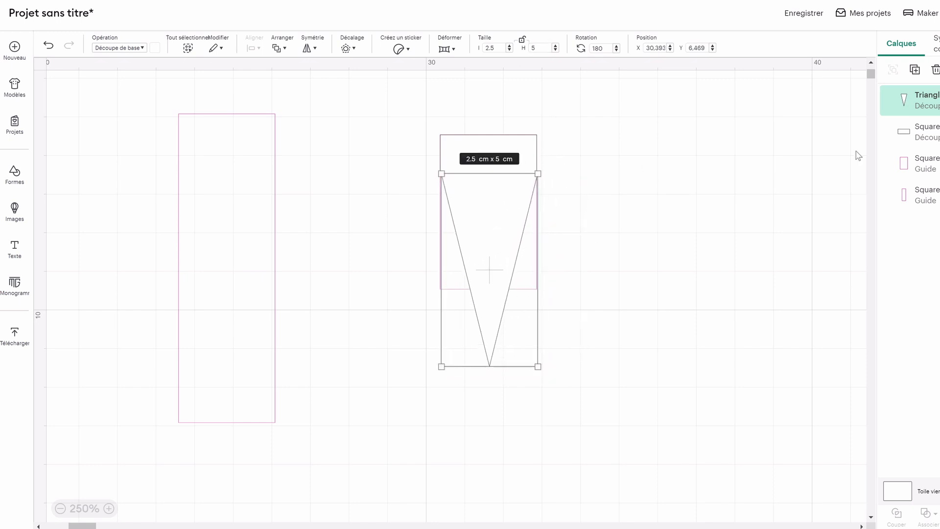
left_click(921, 131, "shift")
left_click(253, 47)
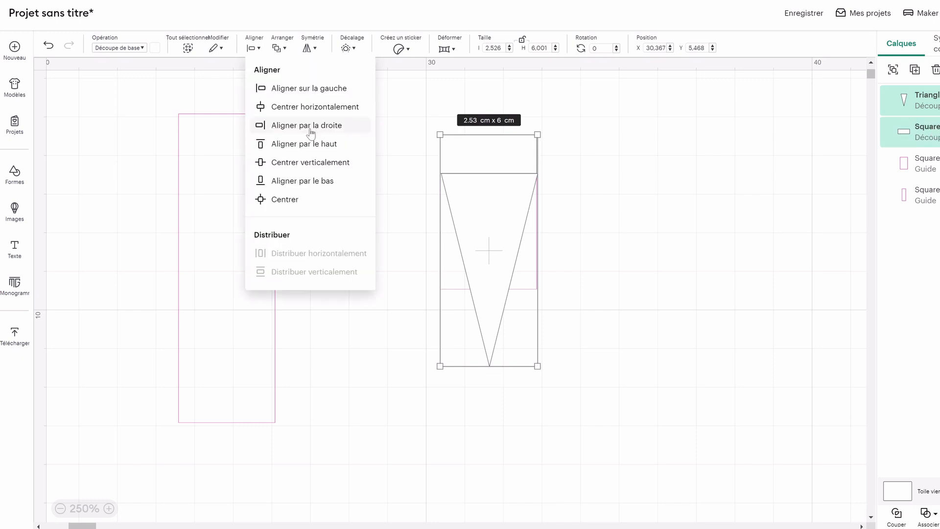
left_click(305, 108)
left_click(927, 512)
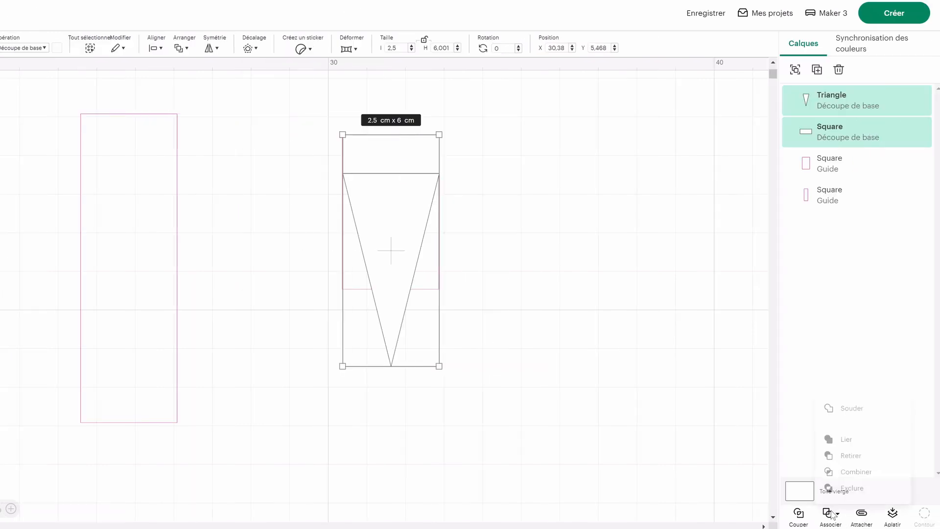
left_click(847, 431)
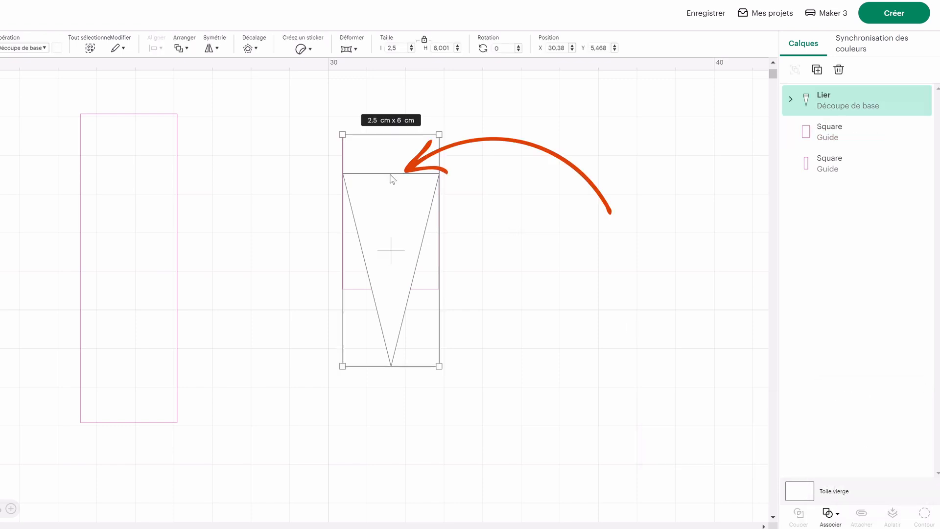
left_click(836, 514)
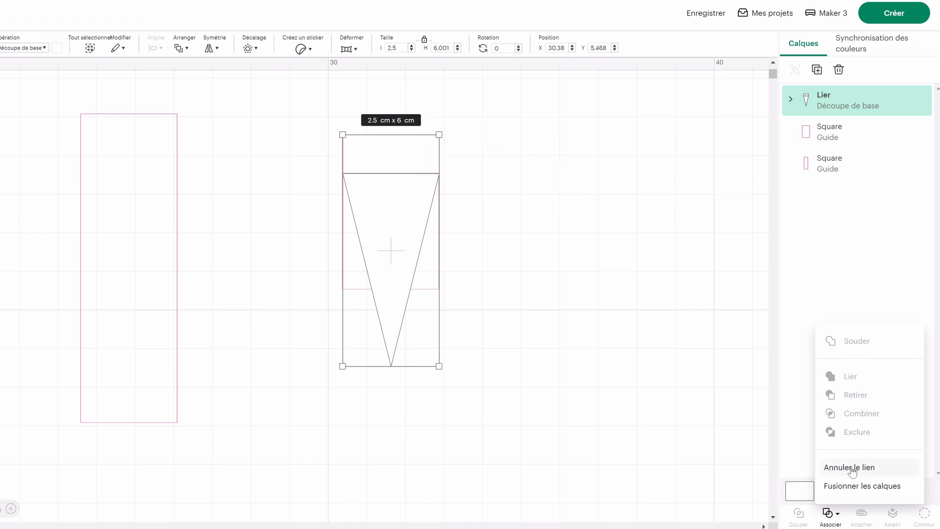
left_click(852, 469)
Overlap the triangle slightly with the rectangle and unite the two shapes with Lier
left_click(838, 294)
left_click(829, 142)
left_click(837, 100, "shift")
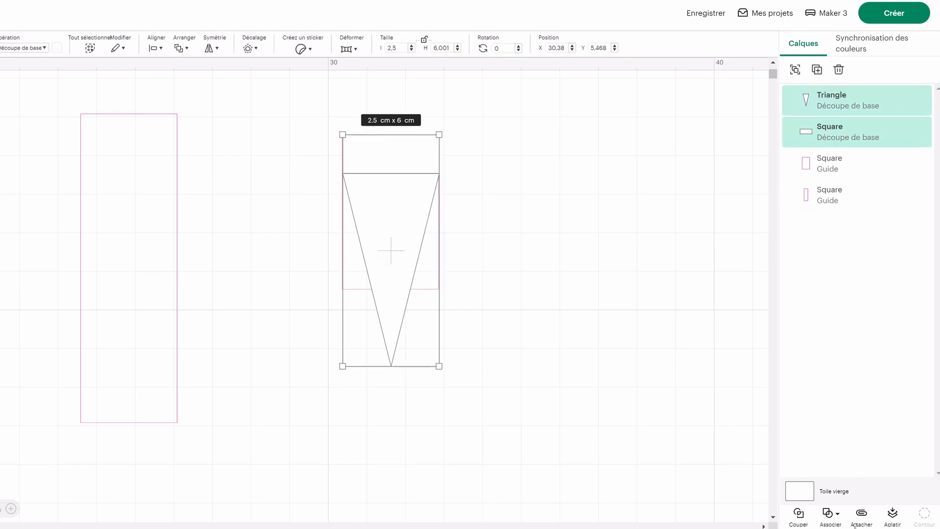
left_click(832, 514)
left_click(854, 434)
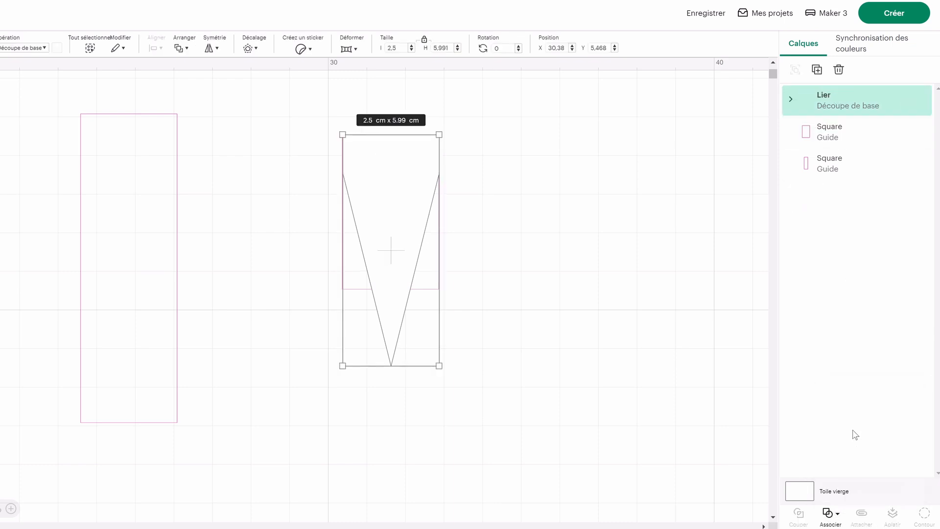
left_click(855, 434)
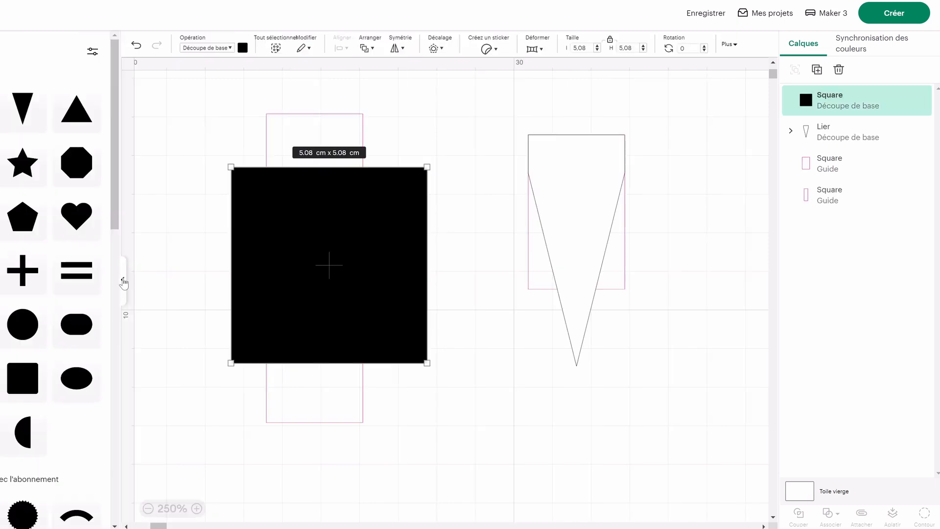
Move the new black square onto the lower part of the united shape and set its size to 1.1 × 1.1 cm
left_click(124, 280)
left_click_drag(155, 278, 389, 395)
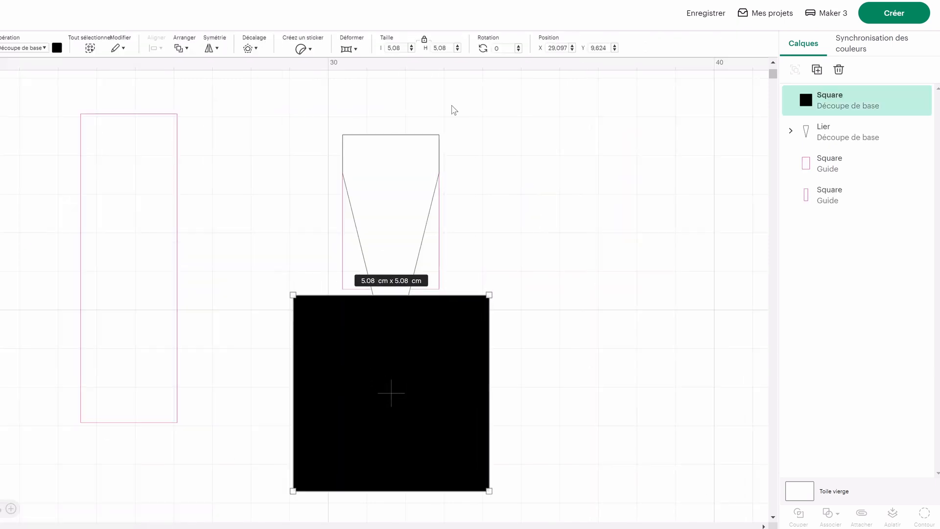
left_click(406, 48)
type("1,1")
key("Return")
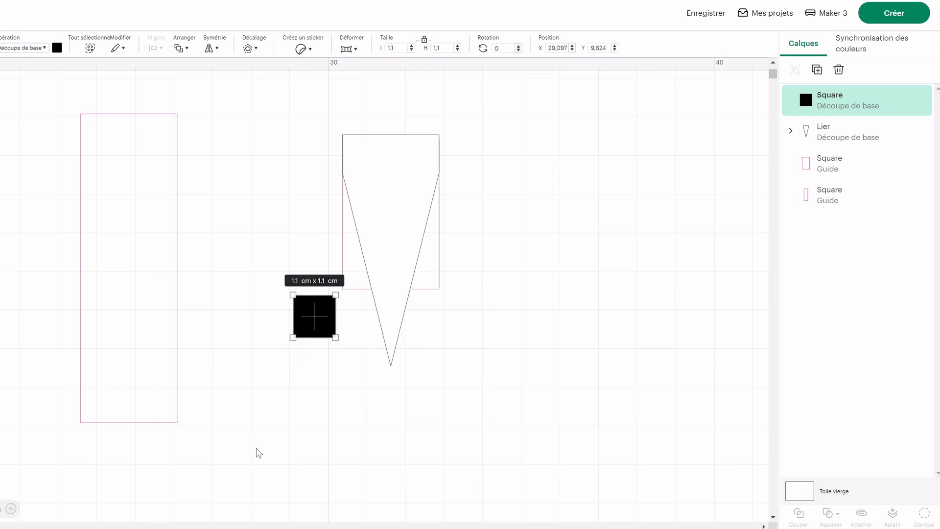
Place the small square over the triangle's tip at the guide's bottom edge and centre it horizontally with the united shape
left_click_drag(314, 313, 391, 306)
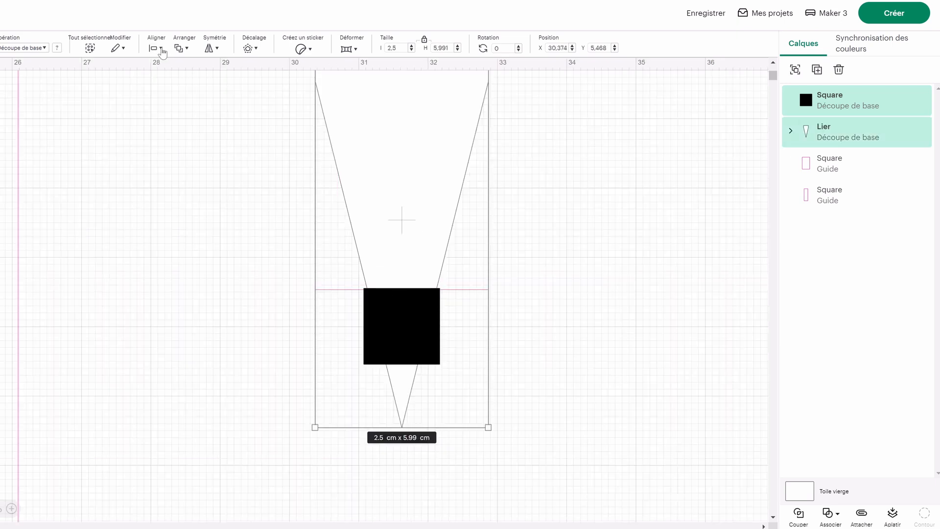
left_click(158, 49)
left_click(197, 110)
Nudge the small black square up to Y 9.337 so its upper corners meet the triangle's slanted sides
left_click(827, 110)
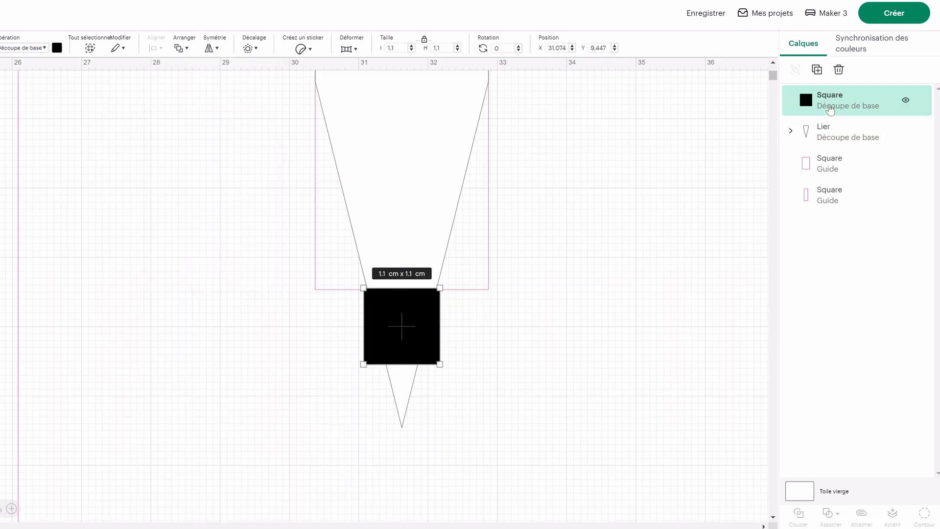
key("Up")
key("Up")
key("Up")
key("Up")
key("Up")
key("Up")
key("Up")
key("Up")
key("Up")
key("Up")
key("Up")
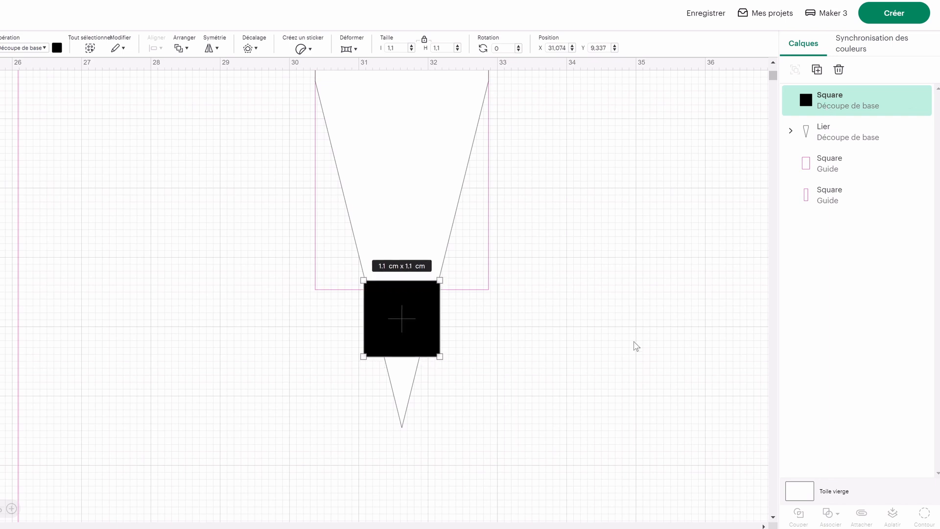
left_click(619, 339)
left_click(837, 106)
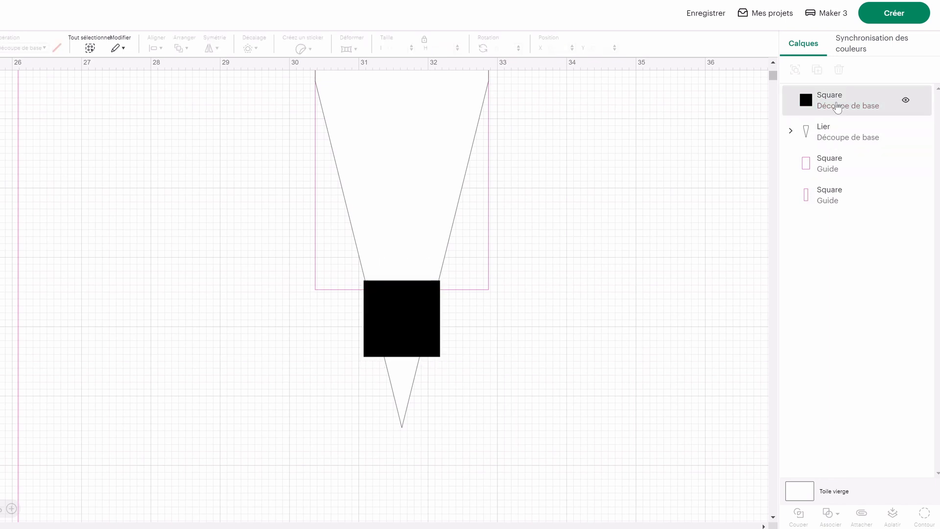
Stretch the black square down past the triangle's tip to about 2.39 cm high and subtract it from the united shape with Retirer
left_click_drag(402, 357, 402, 443)
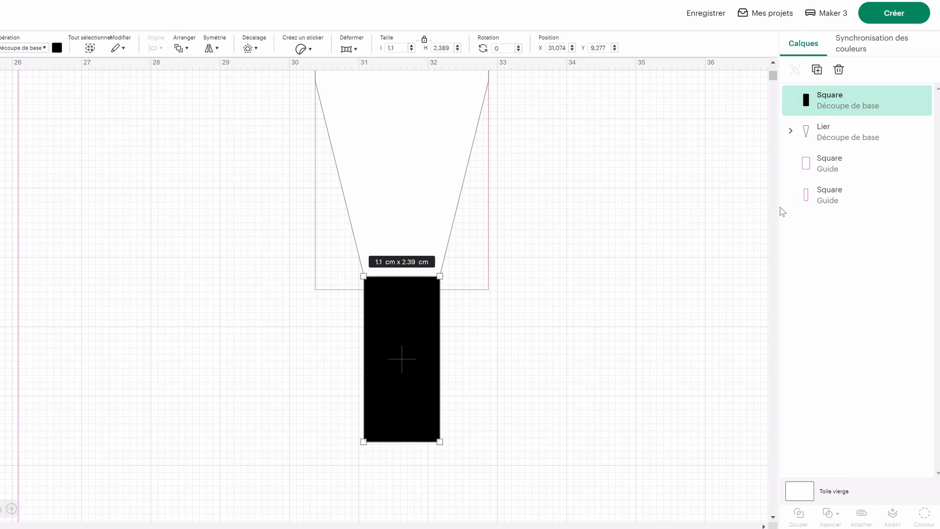
left_click(848, 133, "shift")
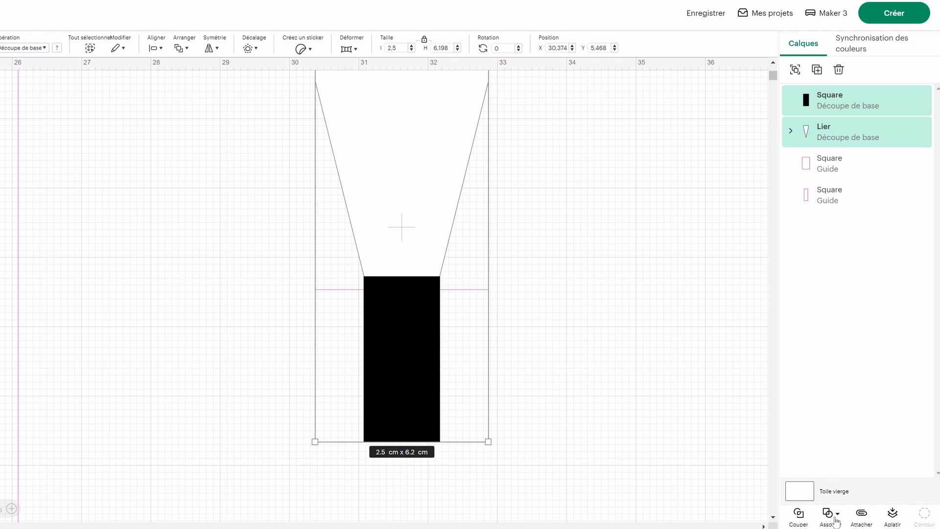
left_click(835, 522)
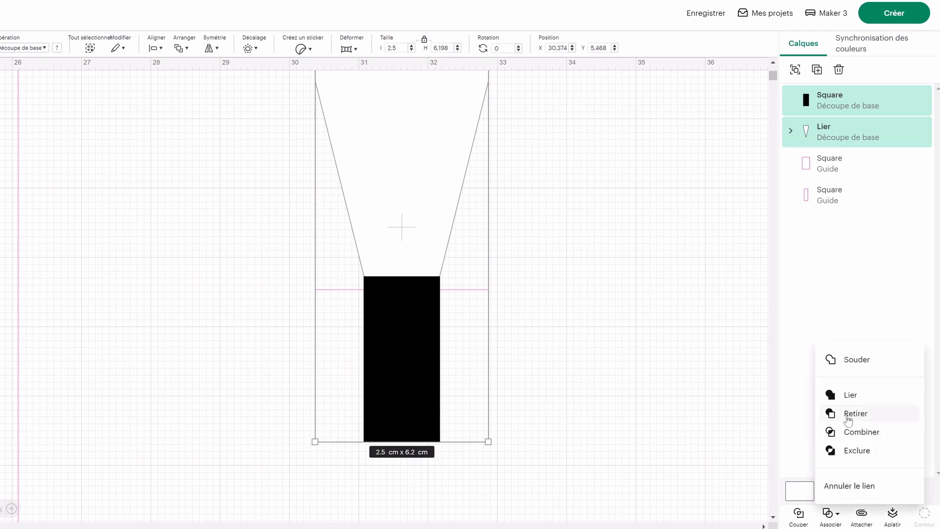
left_click(848, 414)
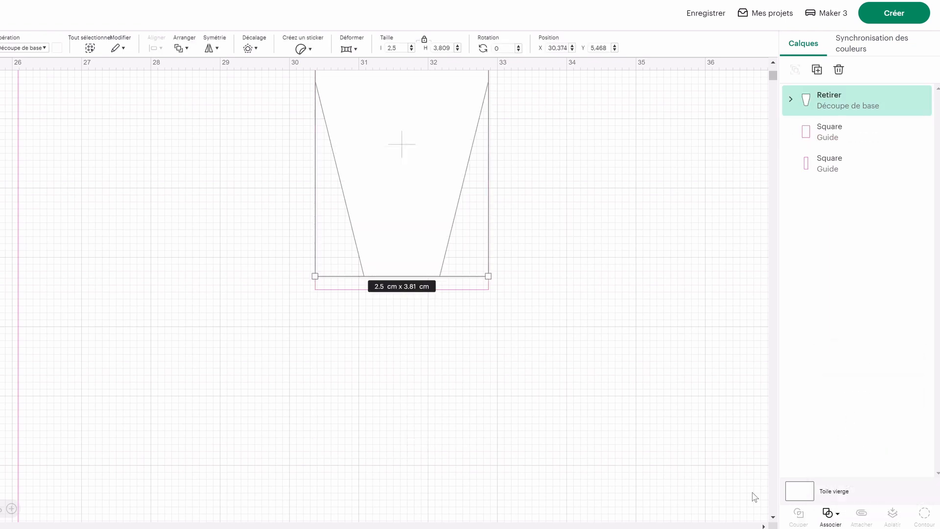
scroll(521, 399, "up", 3)
scroll(520, 398, "down", 1)
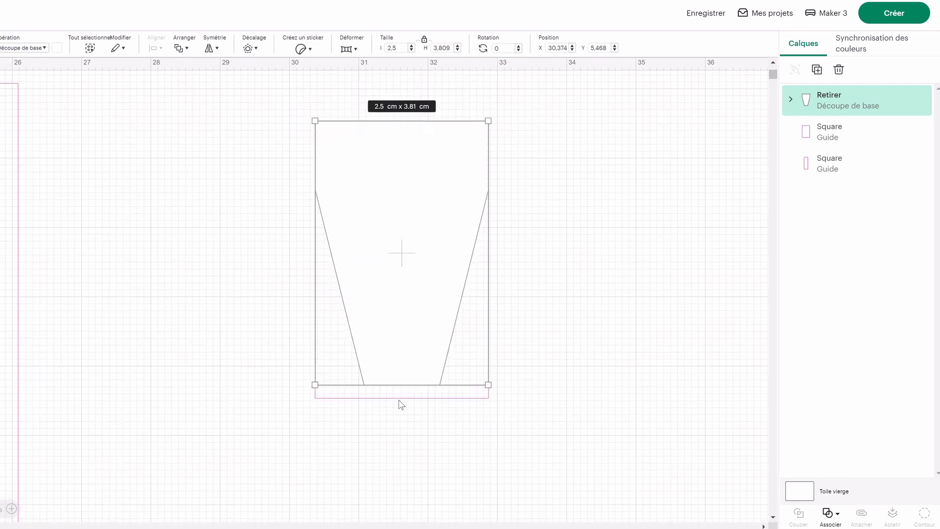
left_click(590, 267)
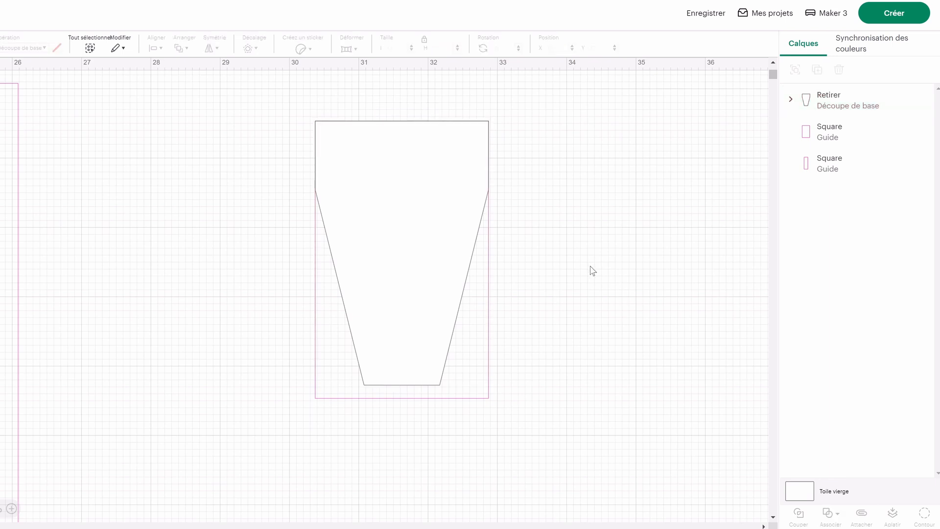
Create an inward offset of -0.6 cm from the trimmed shape and cut it out as a central opening with Exclure
left_click(421, 195)
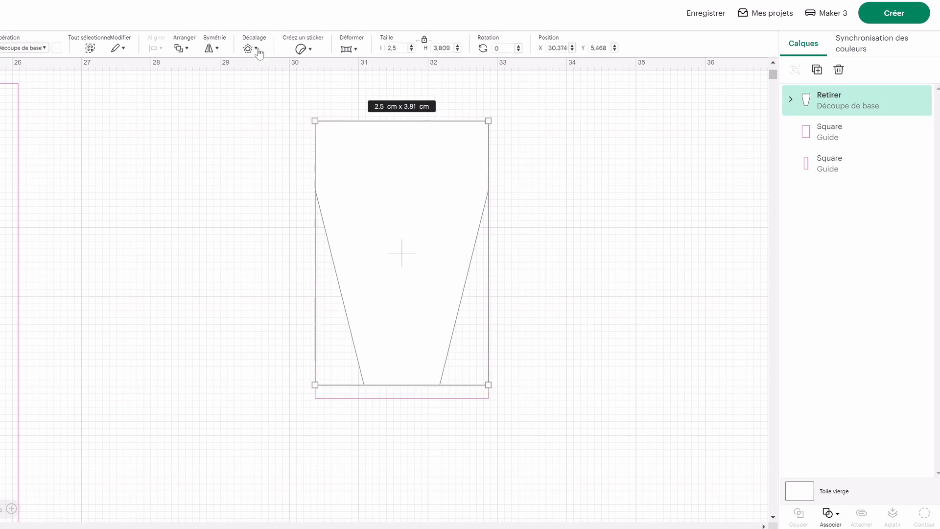
left_click(255, 48)
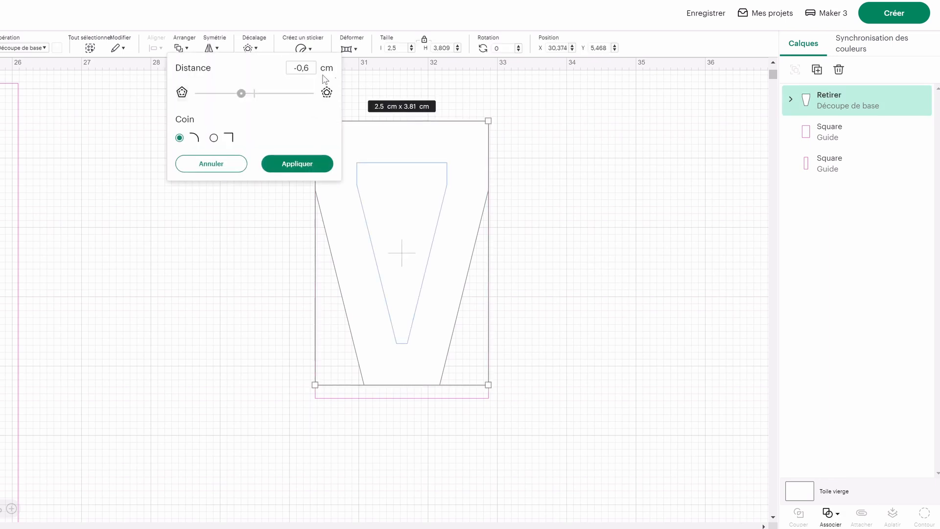
left_click(295, 165)
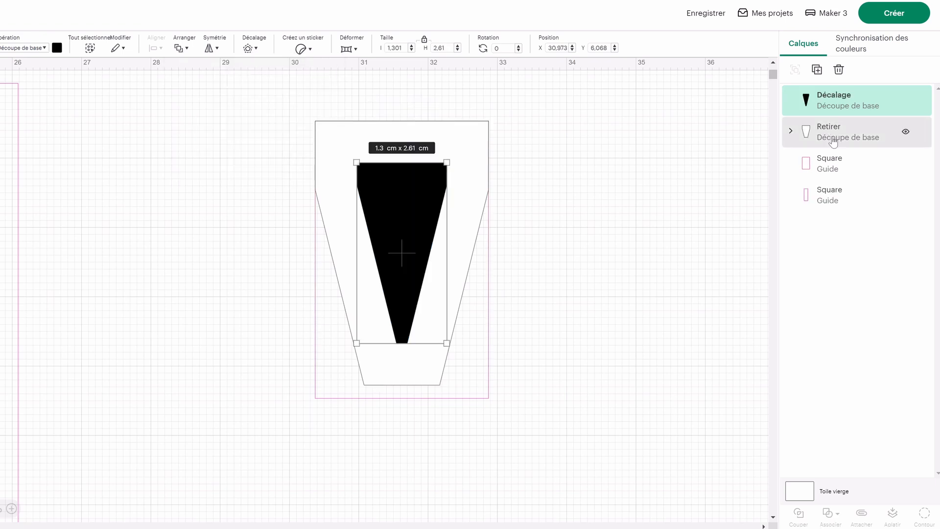
left_click(831, 140, "shift")
left_click(830, 516)
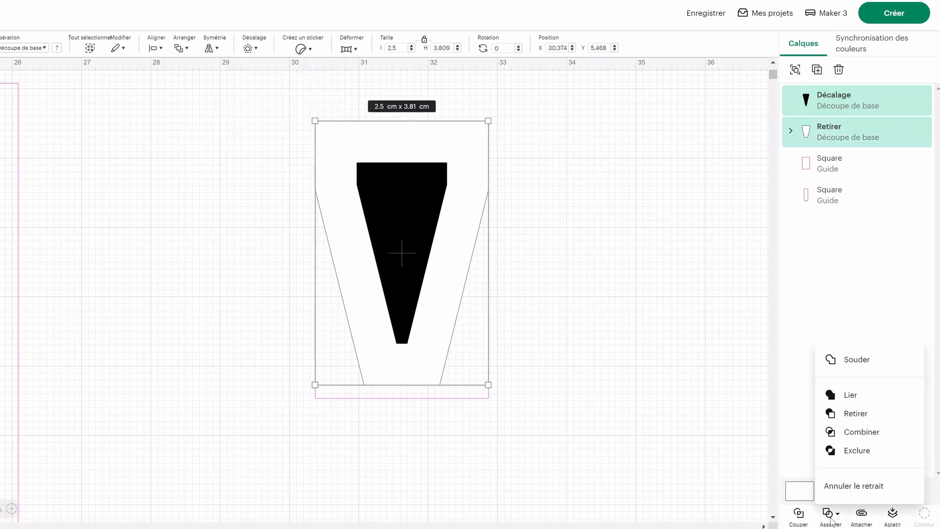
left_click(854, 453)
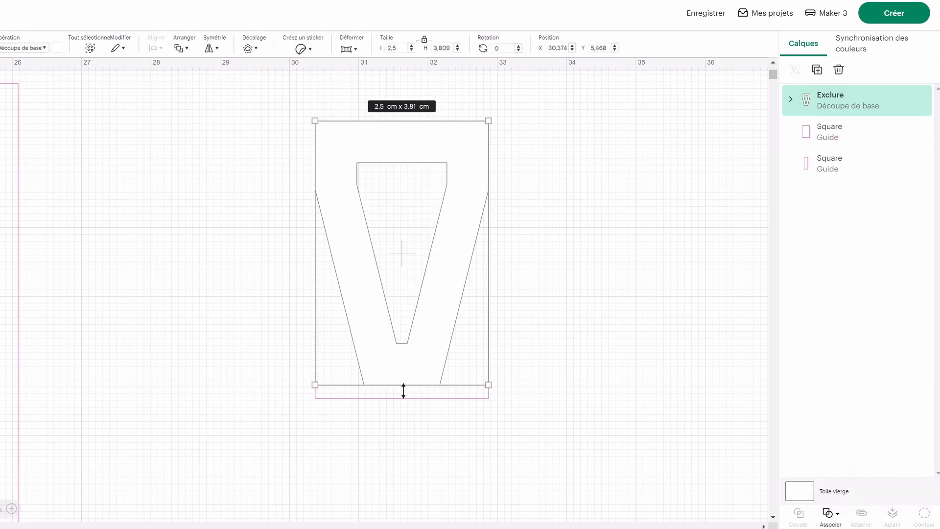
Stretch the hollow shape down to the guide's bottom edge and set its height to 4 cm
left_click_drag(403, 388, 404, 401)
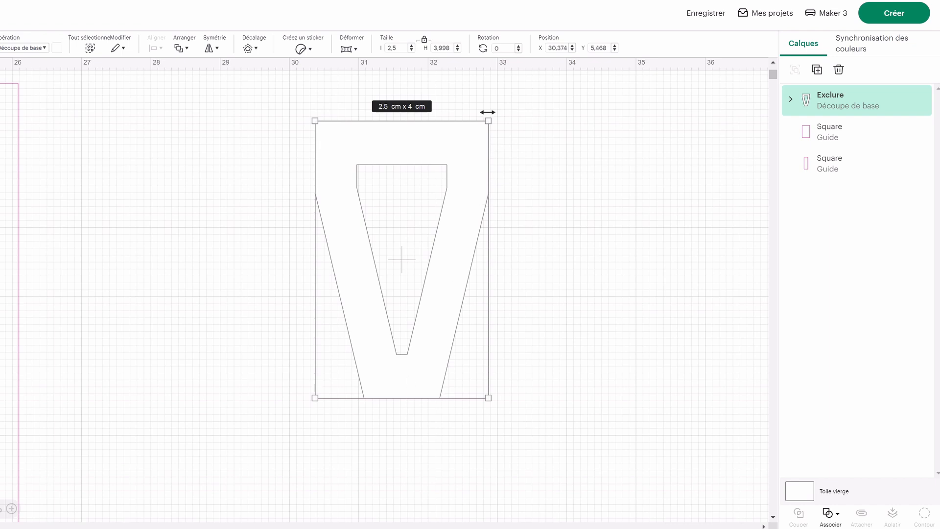
left_click(442, 48)
type("4")
key("Return")
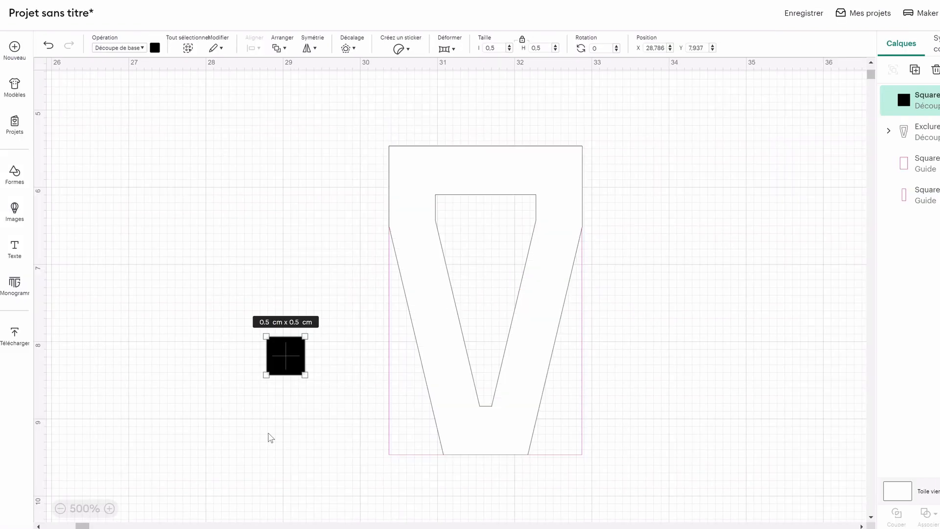
Place the 0.5 cm black square over the opening's narrow end, between its slanted edges, and stretch it down past the opening's tip
left_click(267, 437)
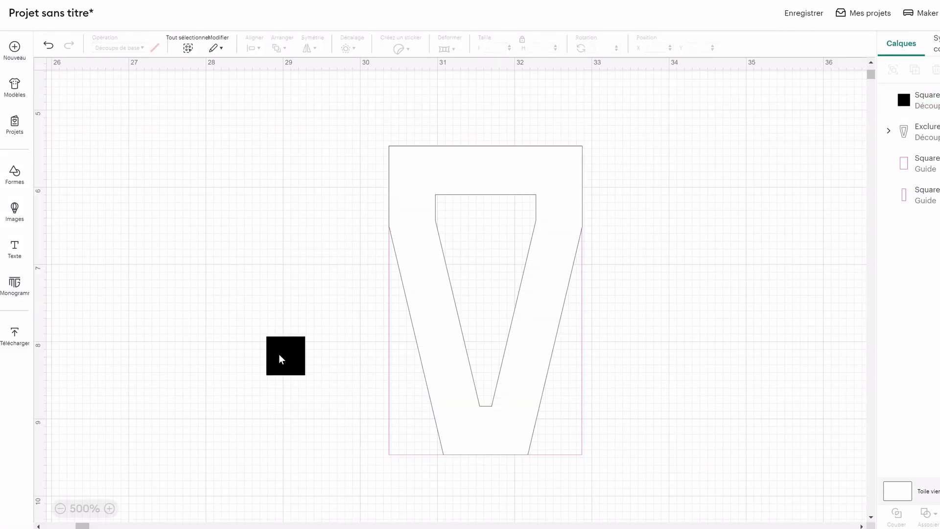
left_click_drag(279, 359, 480, 372)
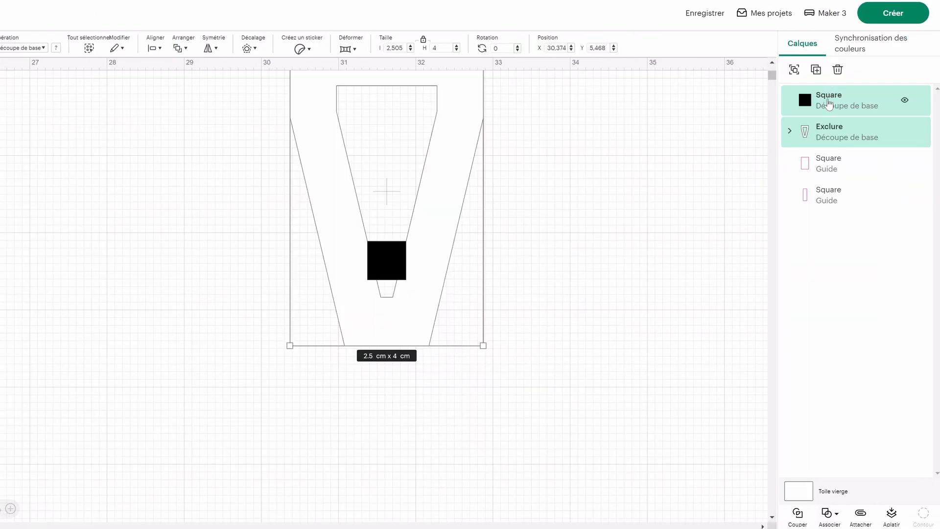
left_click(828, 105)
left_click_drag(387, 280, 385, 313)
left_click(565, 271)
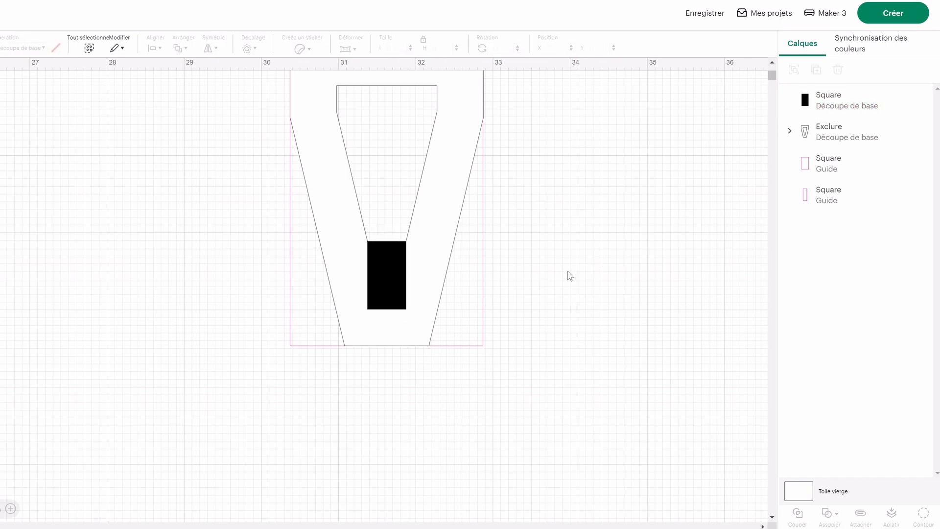
Weld the black rectangle to the hollow shape with Souder to fill the opening's narrow tip
scroll(570, 277, "up", 1)
key("ctrl+a")
left_click(837, 514)
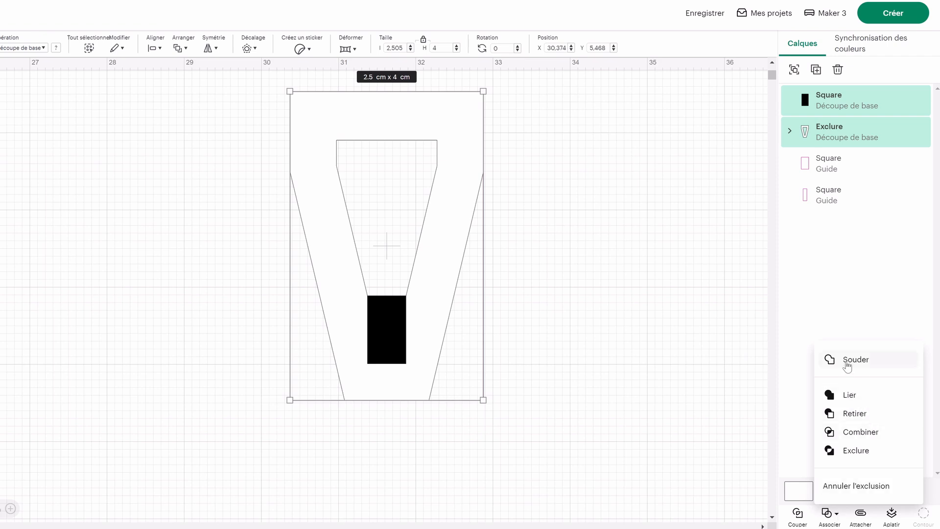
left_click(847, 365)
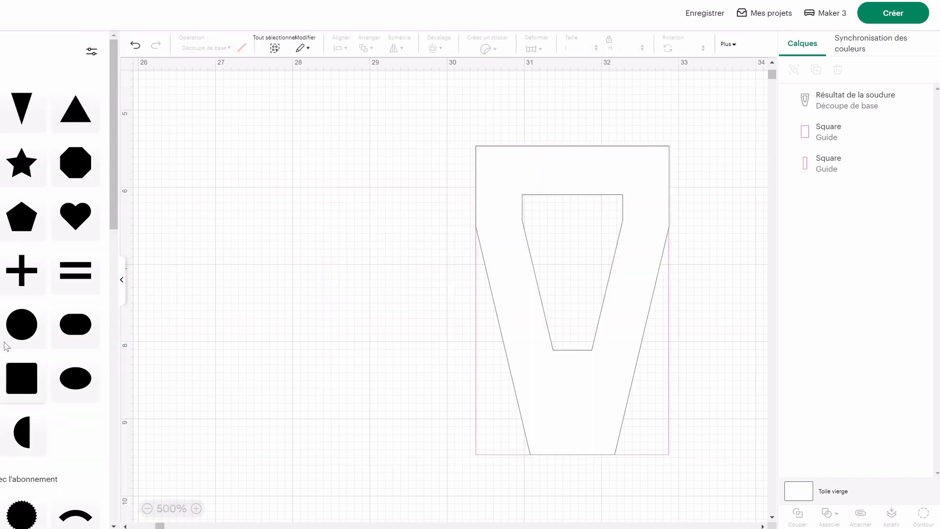
Add a 0.7 cm circle at the shape's upper-left corner and align both objects along their left and top edges
left_click(22, 324)
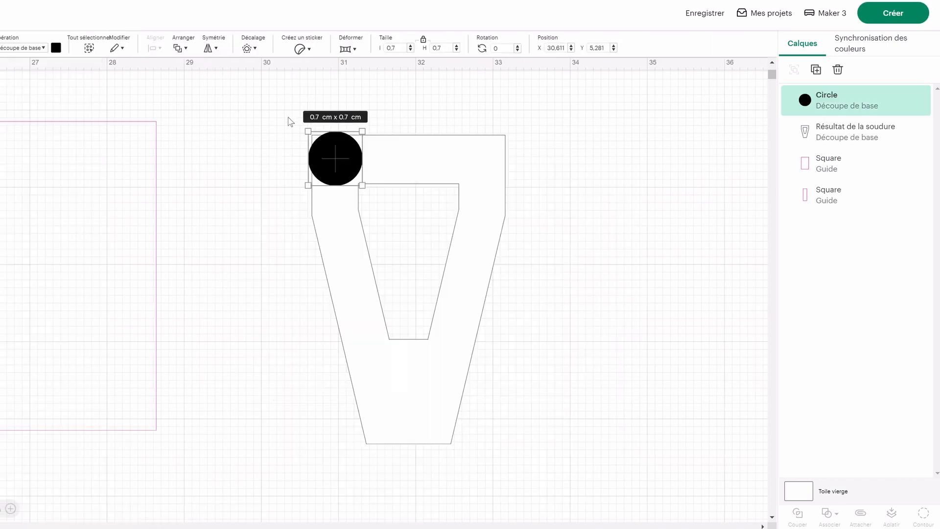
left_click(374, 196, "shift")
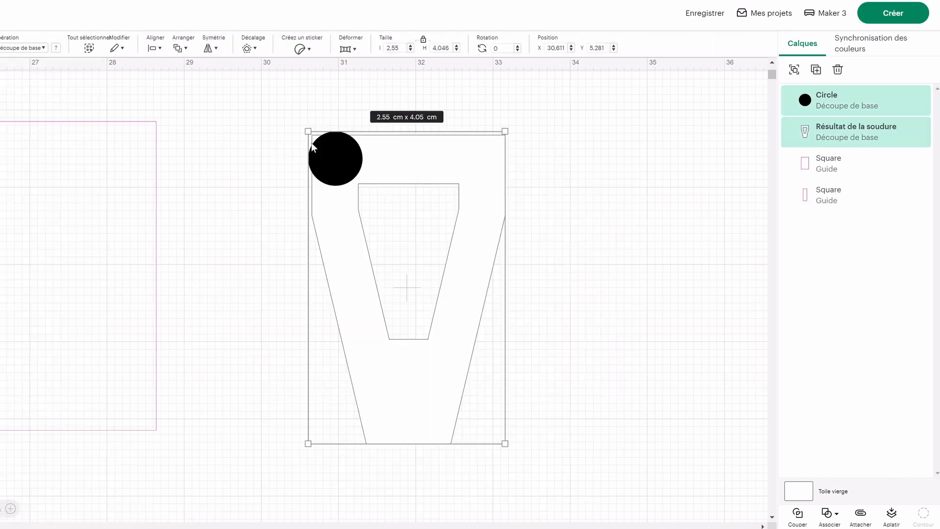
left_click(159, 49)
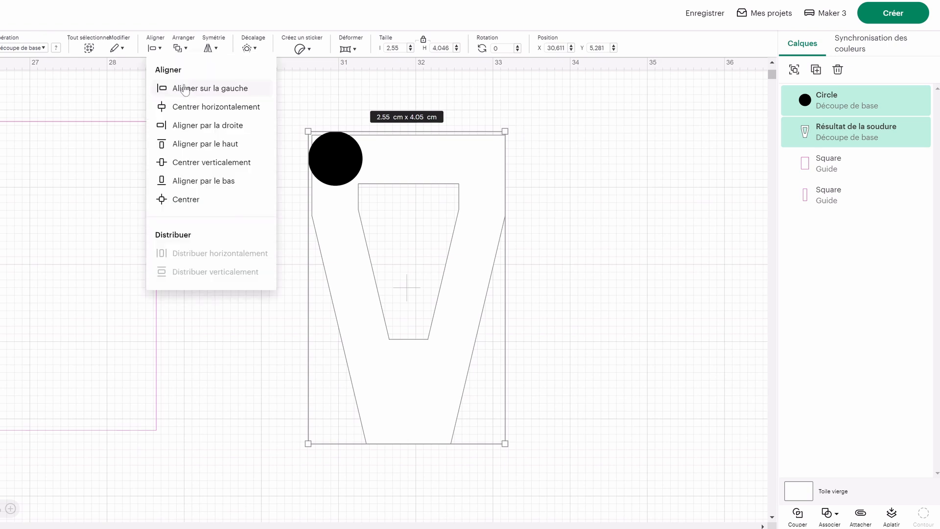
left_click(185, 89)
left_click(160, 48)
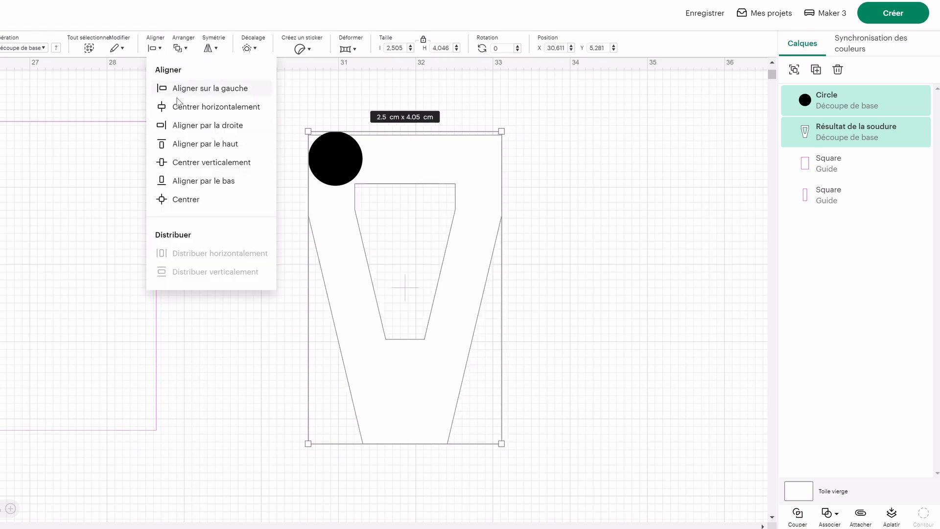
left_click(188, 143)
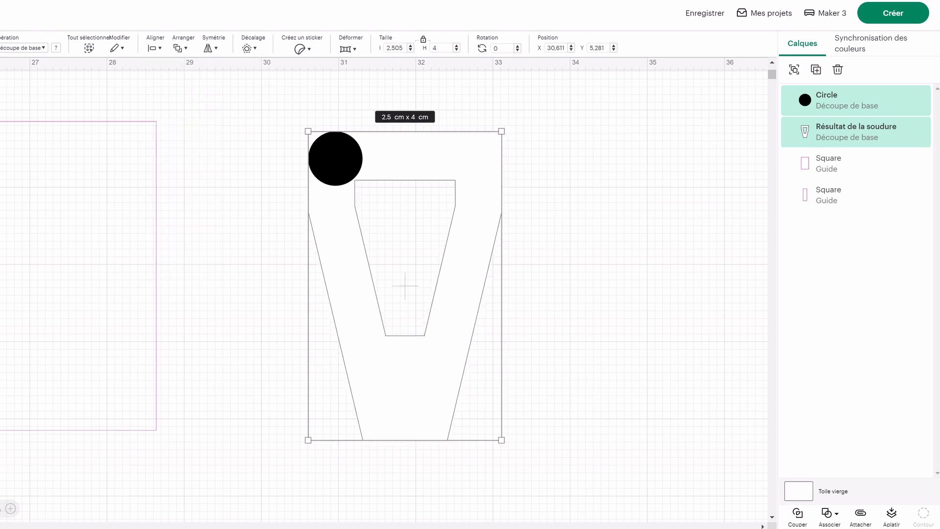
Slice the circle and the shape with Couper, and hide the cut-off upper-left corner piece with Contour
left_click(797, 514)
left_click(923, 514)
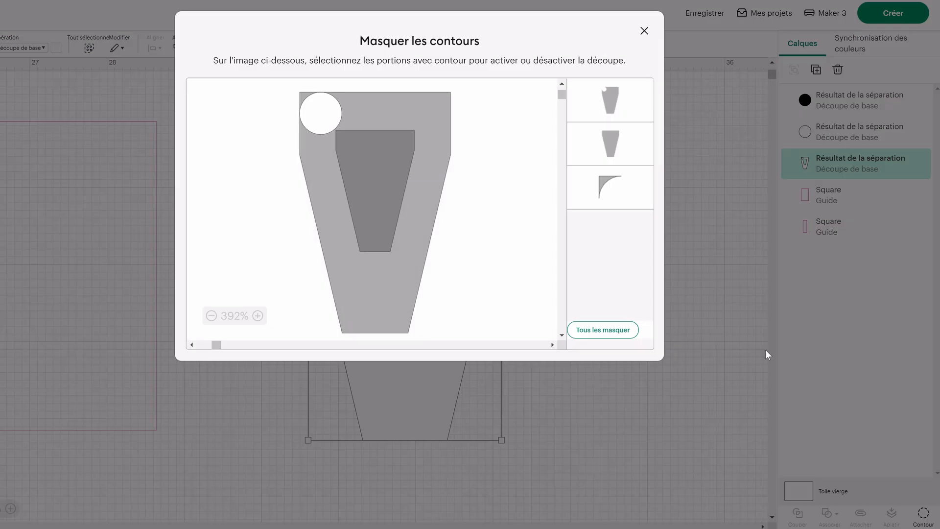
left_click(604, 182)
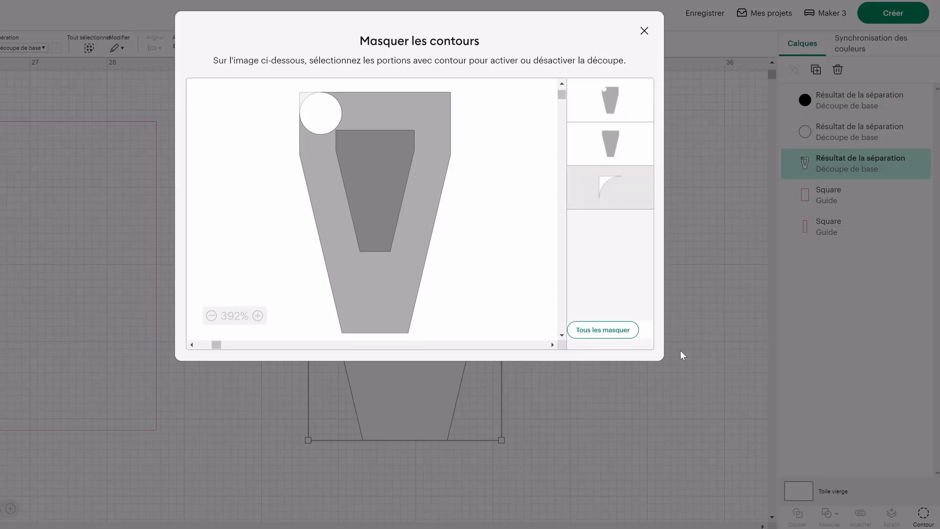
left_click(676, 419)
Move the black circle off to the side and weld the white circle piece to the shape with Souder
left_click_drag(355, 162, 575, 169)
left_click_drag(277, 122, 382, 225)
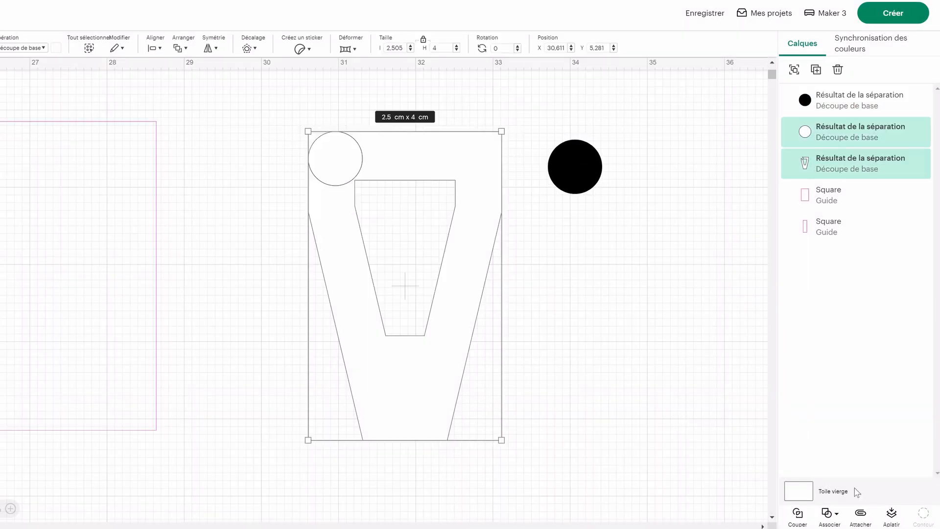
left_click(828, 514)
left_click(852, 395)
Move the black circle to the shape's upper-right corner and align both objects along their right edges
left_click_drag(589, 171, 588, 171)
left_click_drag(589, 172, 622, 180)
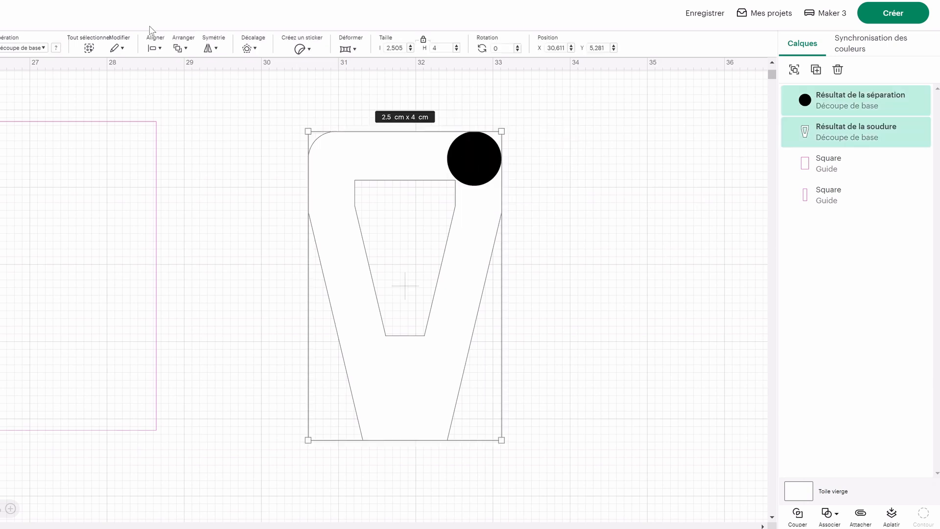
left_click(155, 48)
left_click(208, 127)
Slice the shape with the circle at the upper-right corner using Couper and delete the leftover black circle
left_click(796, 518)
left_click(833, 254)
key("Delete")
Hide the cut-off upper-right corner piece with Contour and weld the remaining circle piece to the shape with Souder
left_click(869, 133)
left_click(923, 515)
left_click(610, 187)
left_click(644, 31)
left_click(475, 159, "shift")
left_click(829, 517)
left_click(841, 395)
left_click(568, 245)
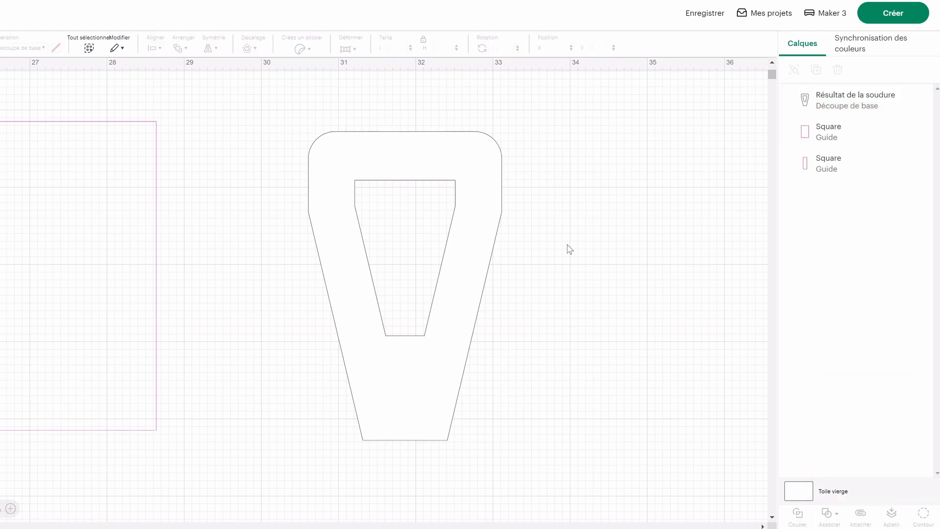
Duplicate the rounded hollow shape and flip the copy vertically
left_click_drag(75, 305, 420, 316)
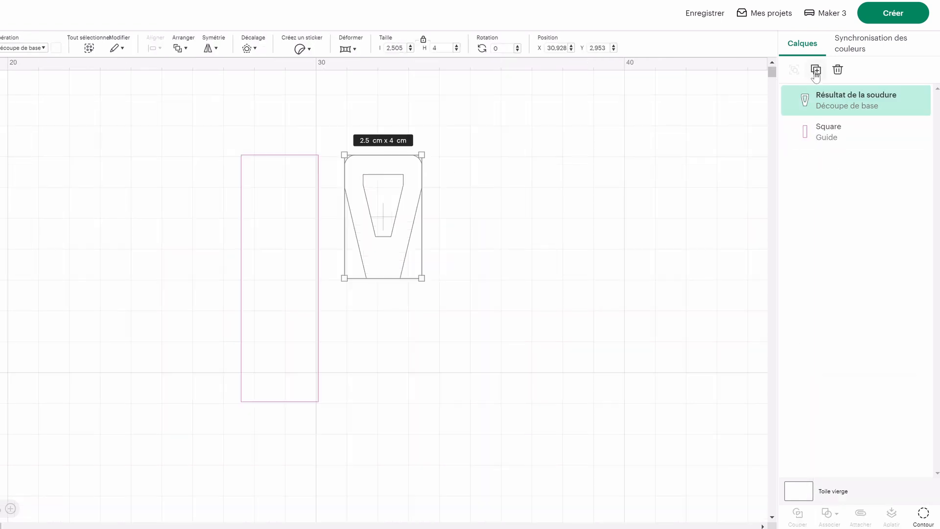
left_click(815, 71)
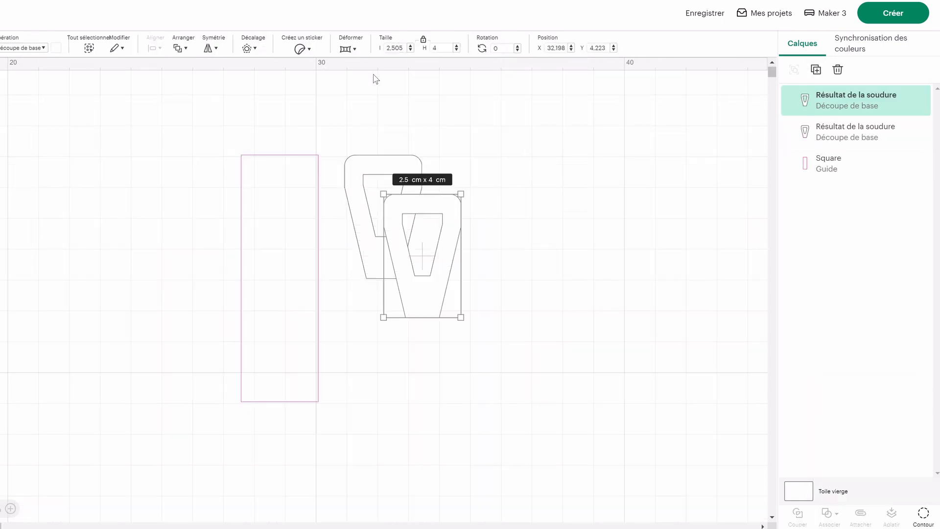
left_click(210, 48)
left_click(234, 89)
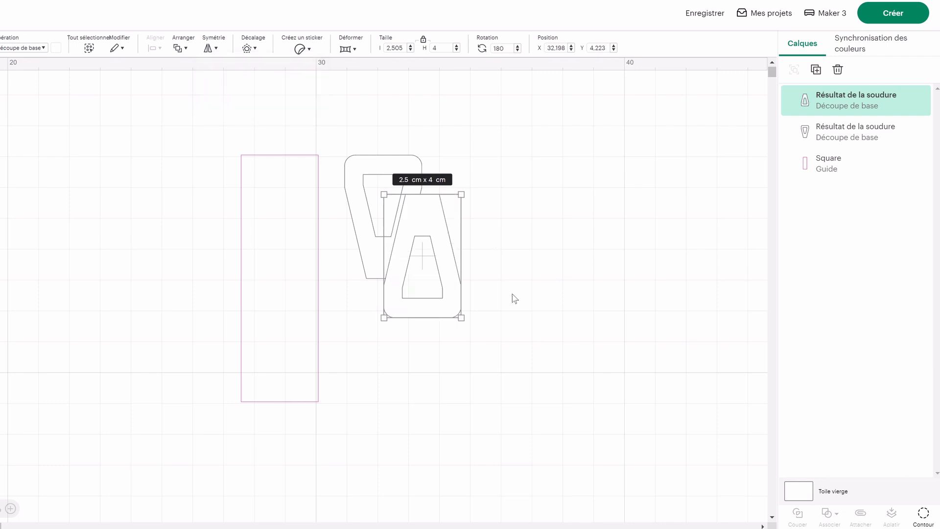
Position the flipped copy below the original, centre both horizontally, and unite them into one link with Lier
left_click_drag(408, 271, 387, 305)
left_click_drag(494, 389, 355, 167)
left_click(154, 48)
left_click(193, 108)
left_click(832, 513)
left_click(853, 430)
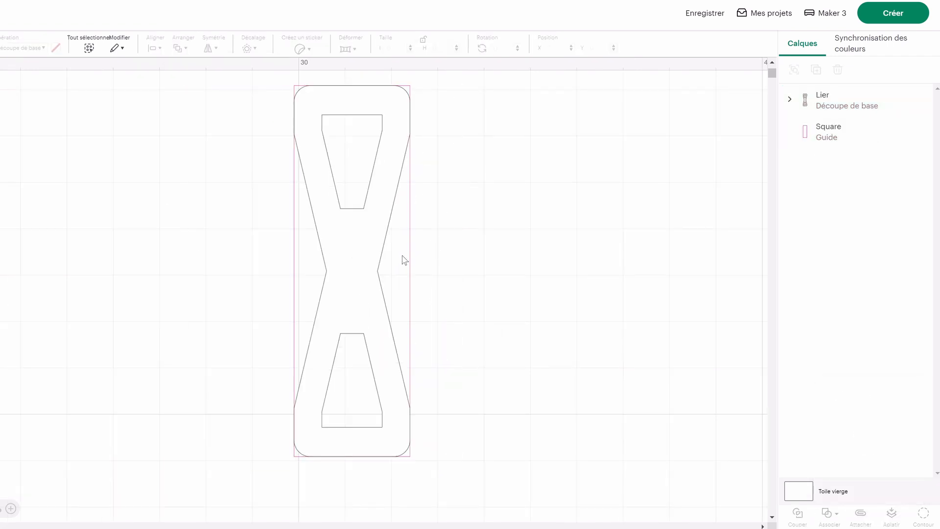
left_click(401, 255)
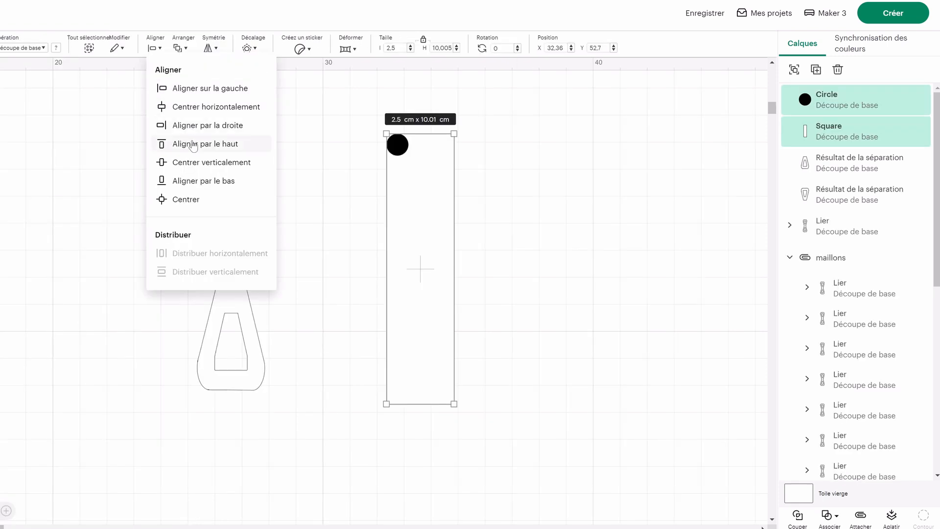
Align the black circle with the top edge of the 2.5 × 10 cm rectangle and slice the two shapes with Couper
left_click(169, 143)
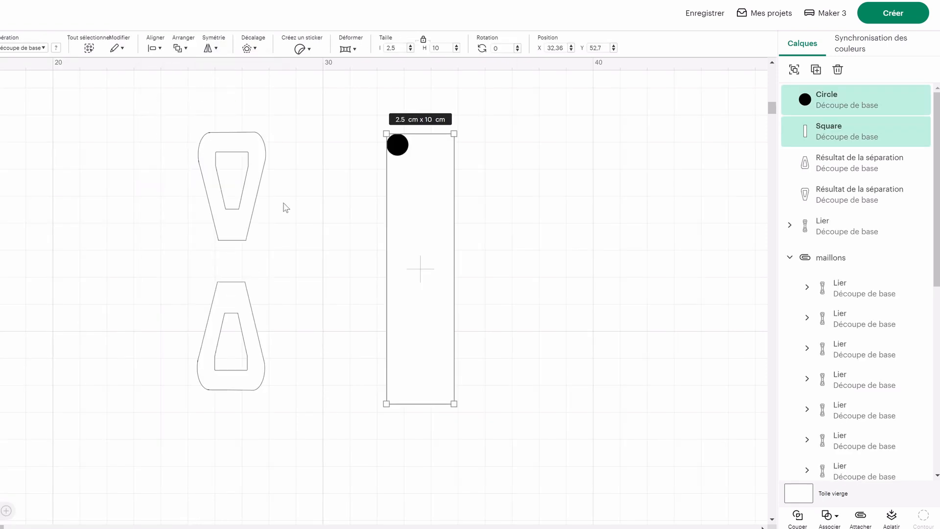
left_click(811, 518)
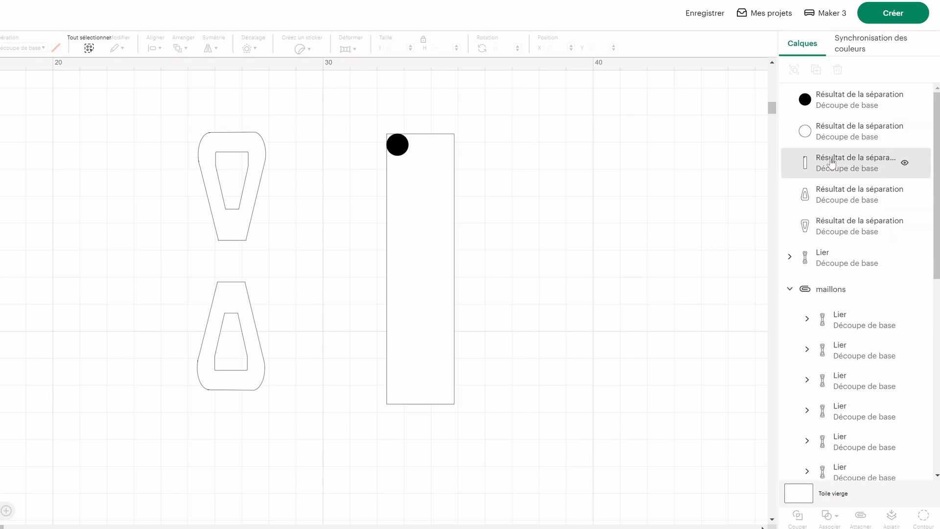
Hide the cut-off upper-left corner piece of the sliced rectangle with Contour
left_click(832, 161)
left_click(923, 517)
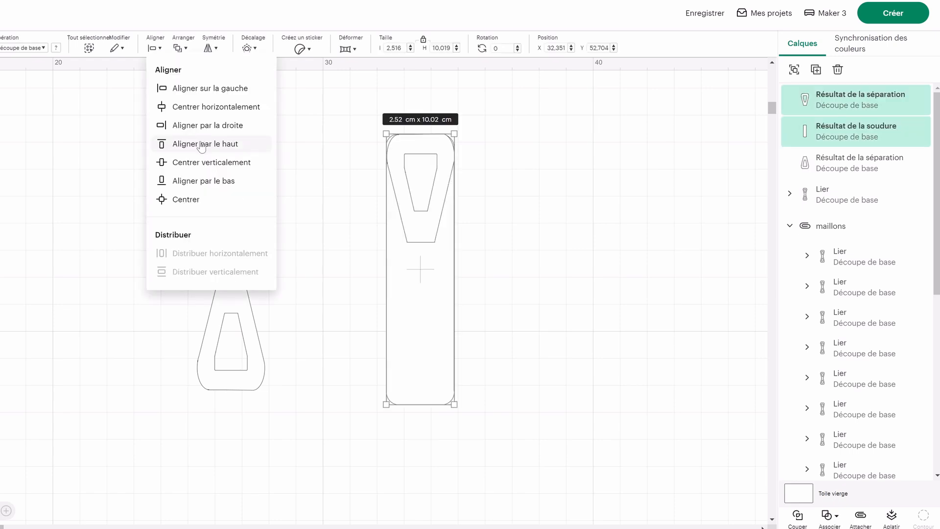
Align the downward-tapering hollow piece with the top edge of the rounded 2.5 × 10 cm piece and centre the two horizontally
left_click(201, 143)
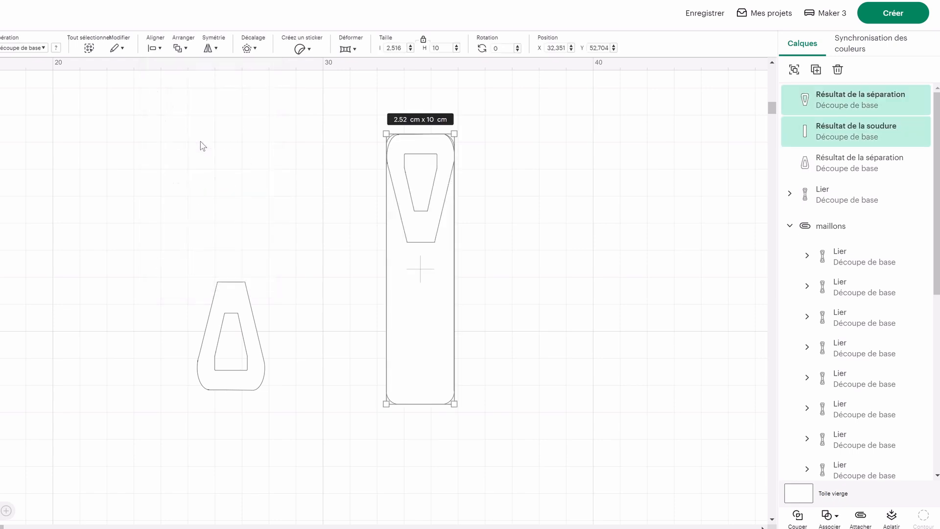
left_click(154, 49)
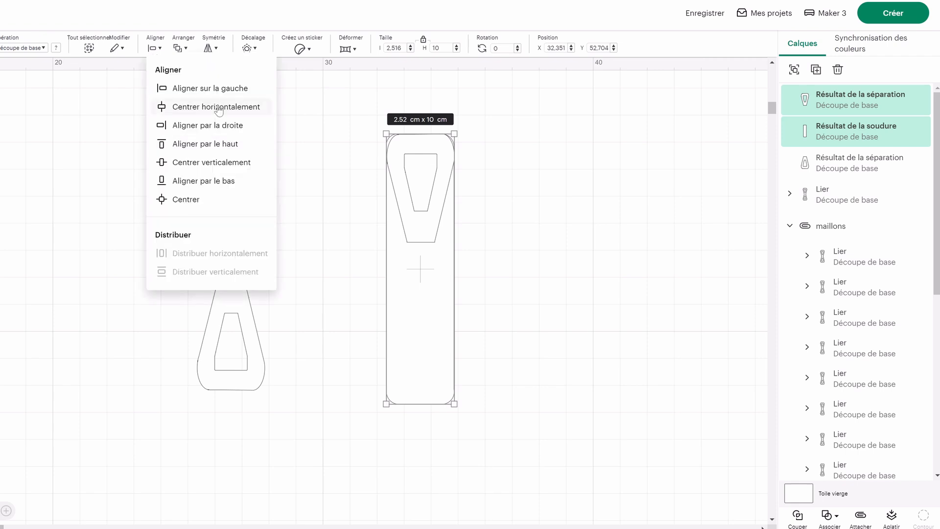
left_click(218, 109)
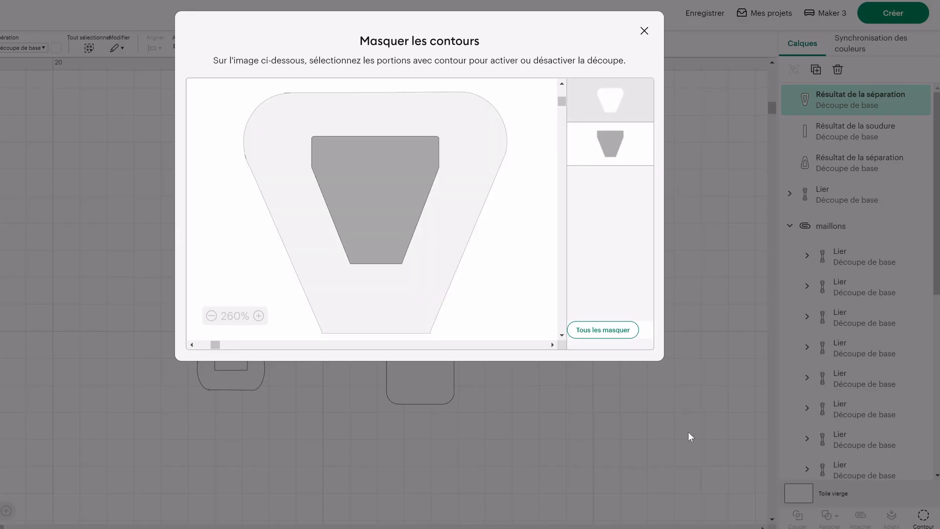
Hide the upper tapered piece's outer outline with Contour and cut the remaining inner shape out of the rounded piece with Exclure
left_click(688, 433)
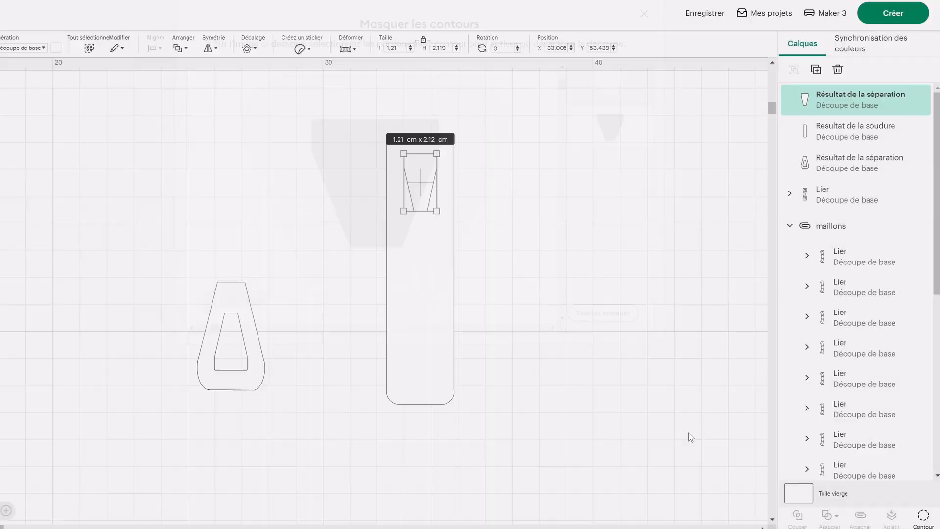
left_click_drag(359, 437, 482, 120)
left_click(834, 515)
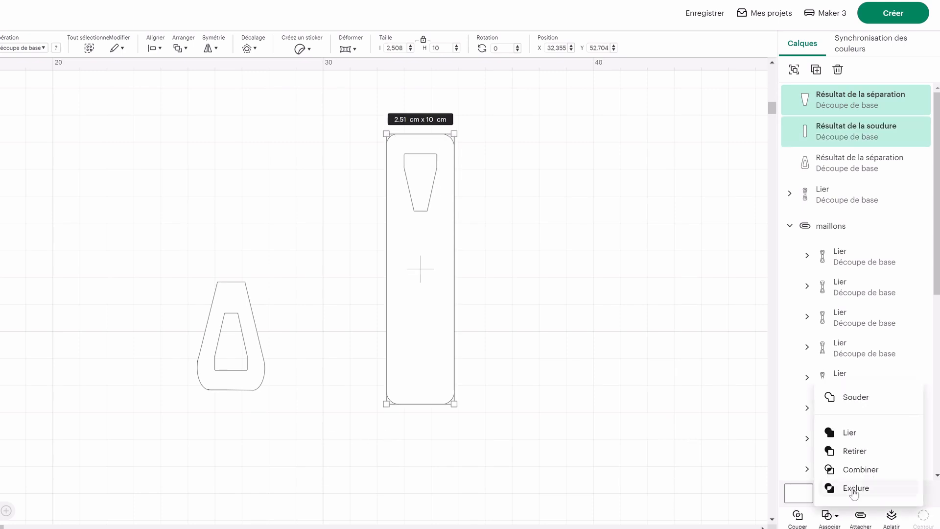
left_click(854, 490)
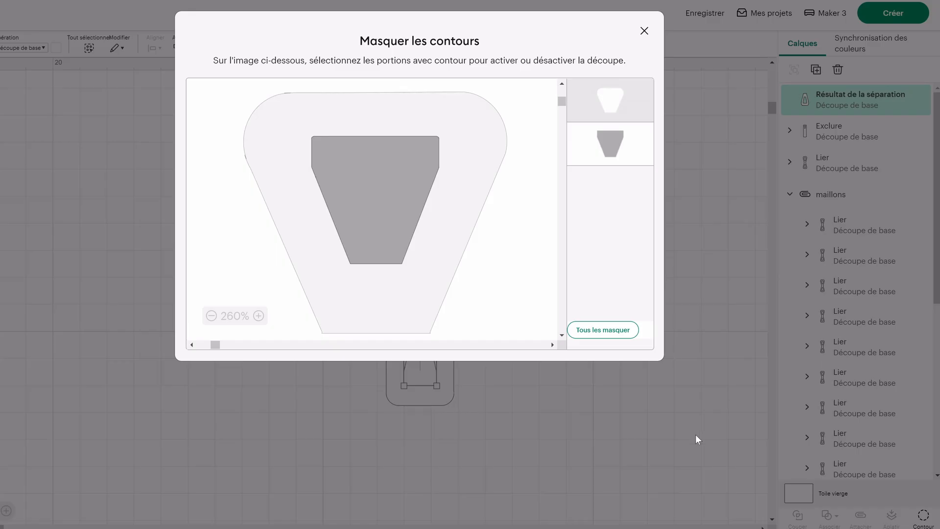
Reduce the upward-tapering piece to its inner shape with Contour and cut it out of the rounded piece's lower end with Exclure
left_click(695, 437)
left_click(854, 131, "shift")
left_click(829, 515)
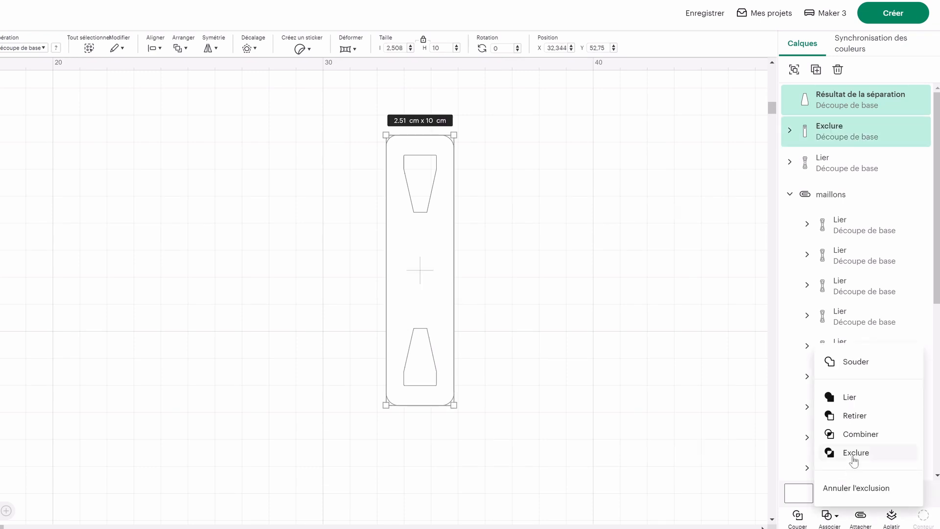
left_click(854, 452)
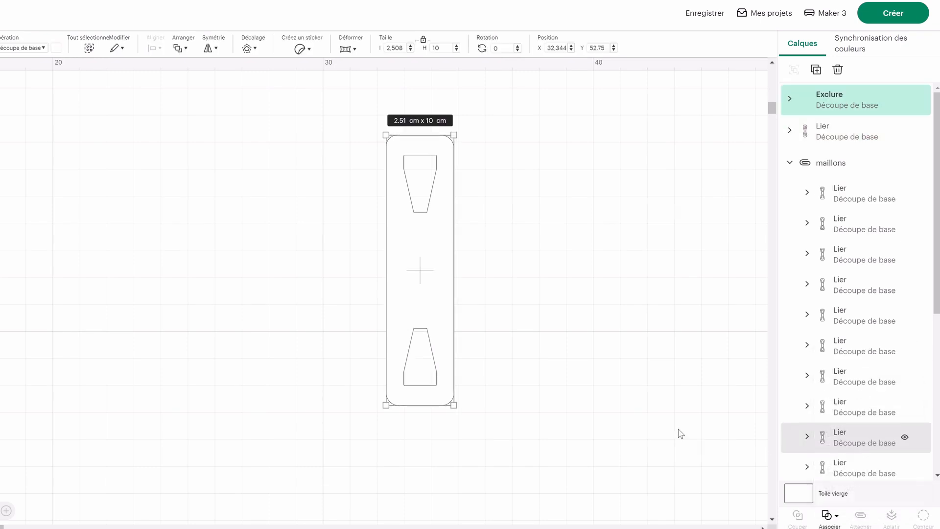
left_click(600, 337)
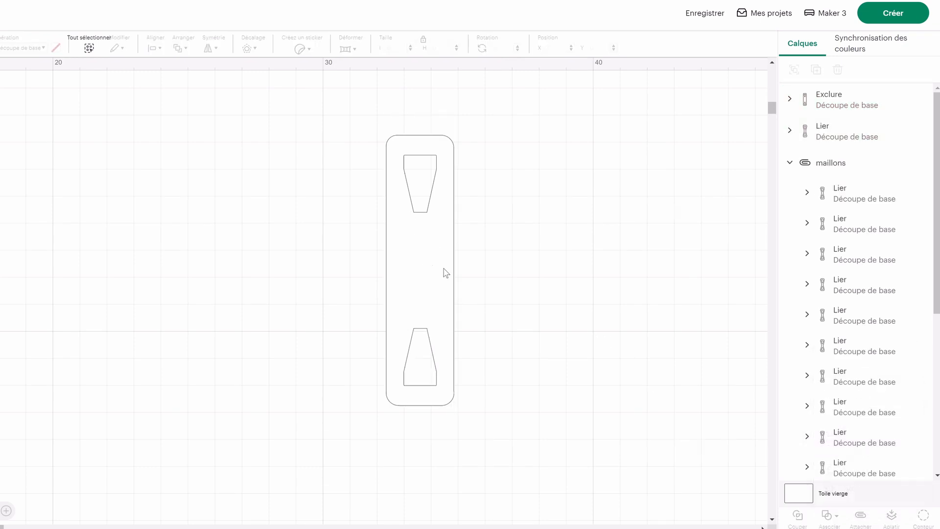
Move the rounded piece slightly up, resize the circle to 0.5 cm wide, and centre it horizontally on the piece between the openings
left_click_drag(429, 262, 423, 240)
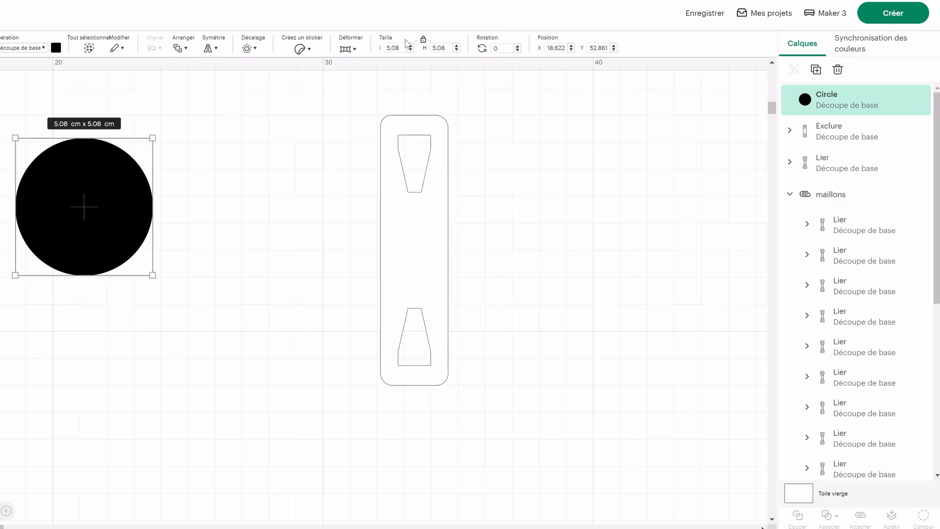
double_click(392, 49)
type("0,5")
left_click(154, 48)
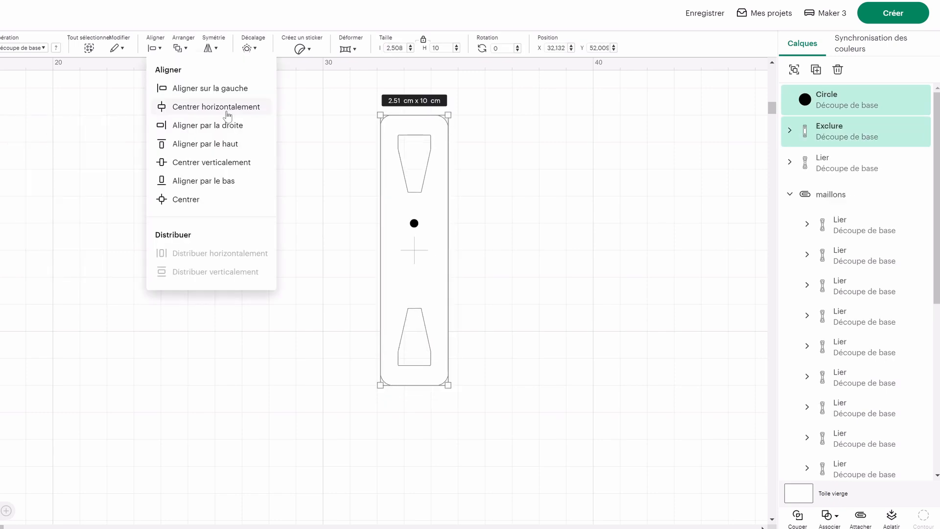
left_click(227, 115)
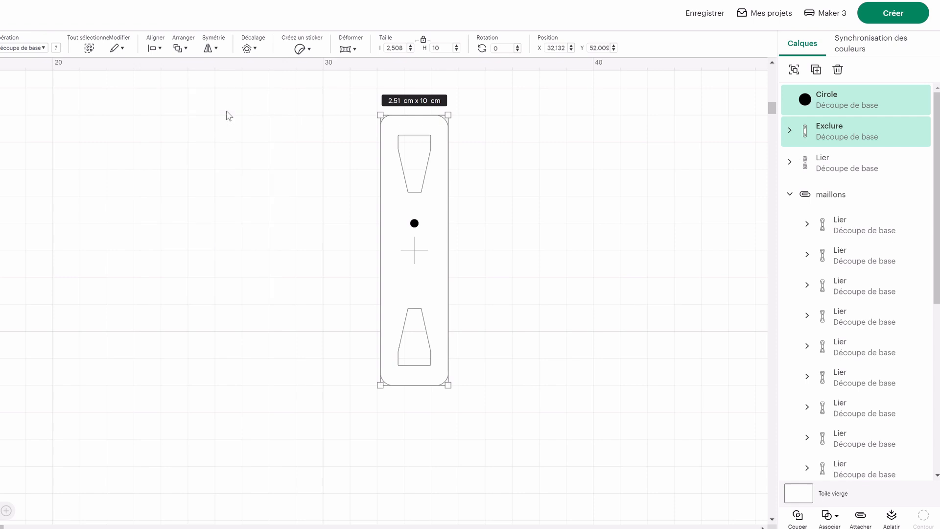
Duplicate the small circle and place the copy directly below it, above the lower opening of the rounded piece
left_click(819, 98)
left_click(815, 69)
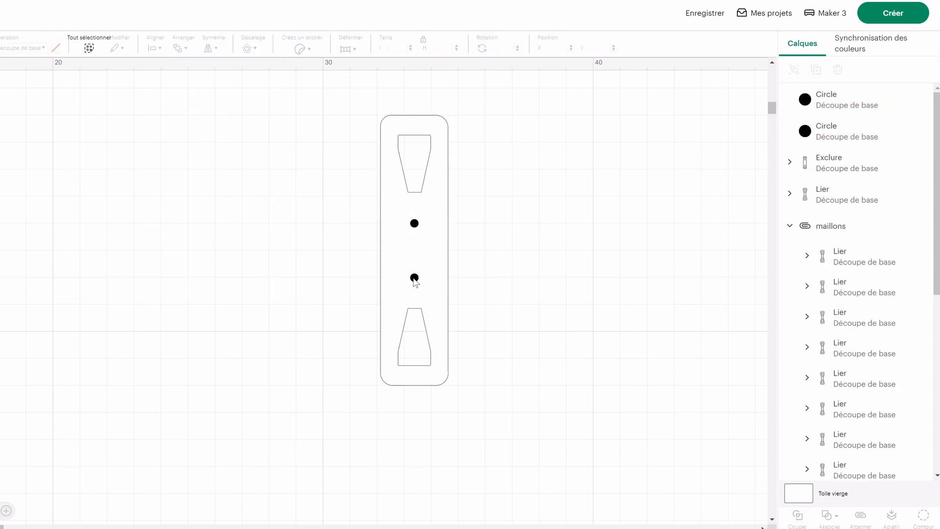
left_click(414, 279)
left_click(544, 311)
Cut both small circles out of the rounded piece as holes with Exclure
left_click_drag(543, 370, 335, 179)
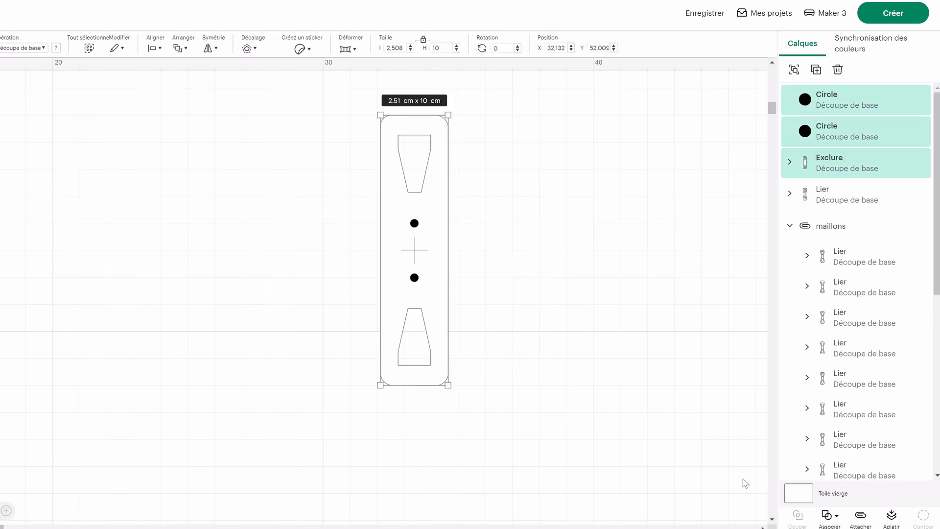
left_click(834, 515)
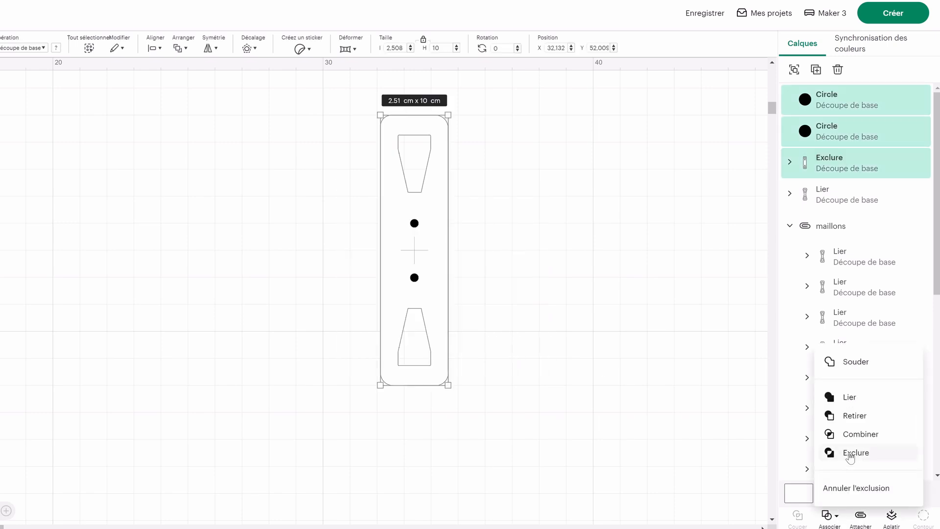
left_click(856, 451)
left_click(600, 337)
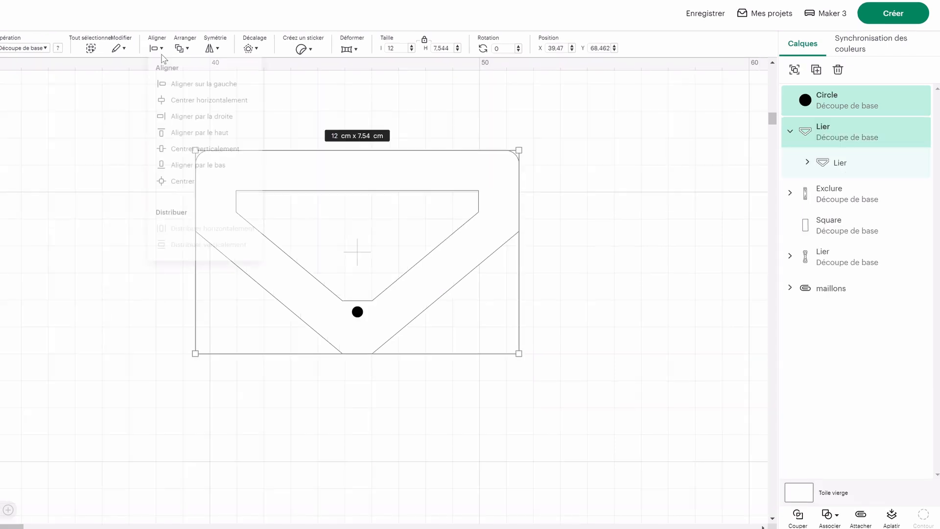
Centre the small circle horizontally on the 12 cm wide tapered hollow shape and cut it out as a hole with Exclure
left_click(156, 48)
left_click(202, 112)
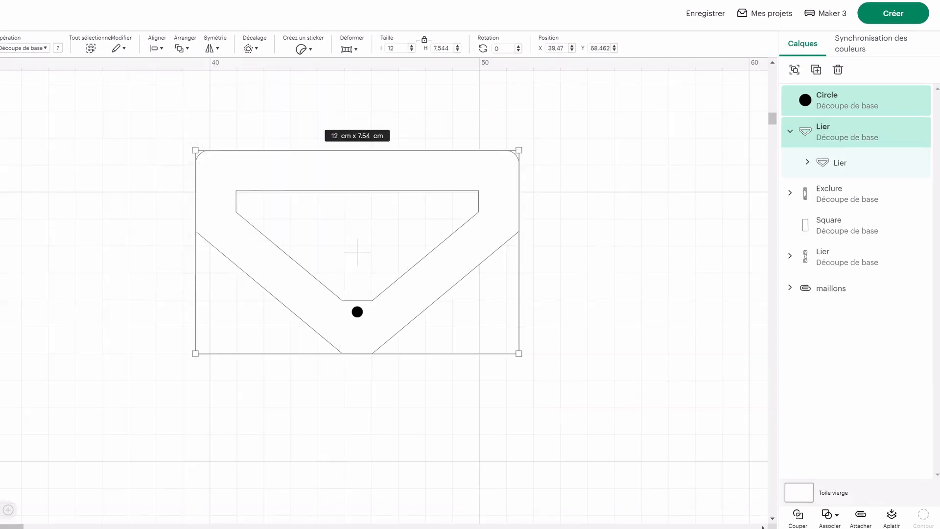
left_click(830, 515)
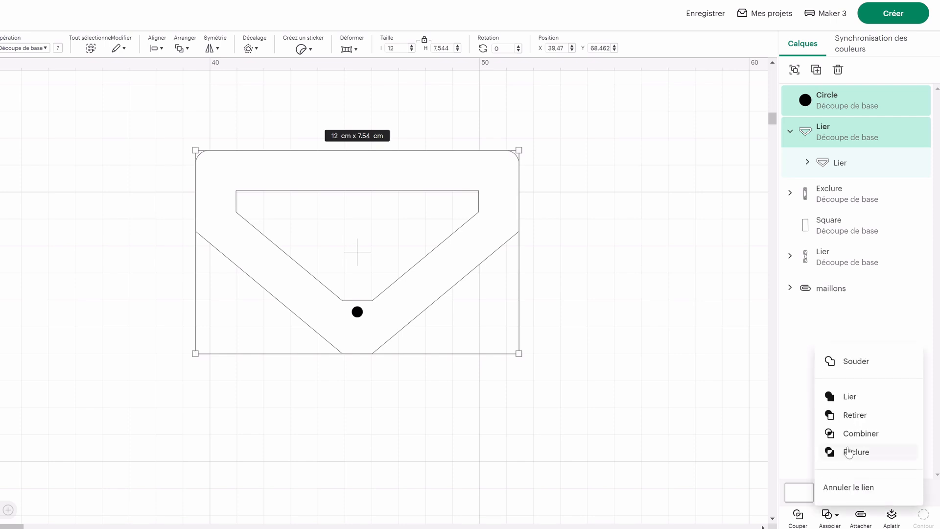
left_click(832, 452)
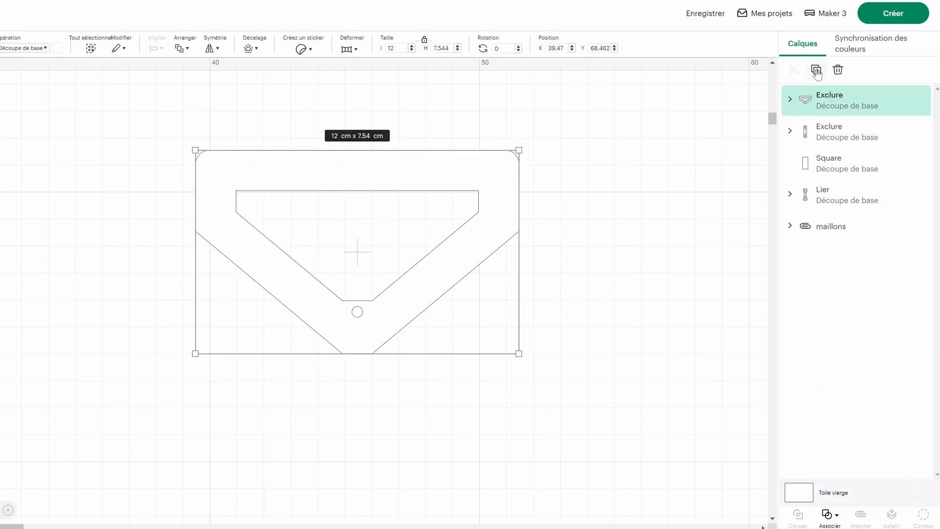
Duplicate the wide tapered shape with its hole and flip the copy vertically
left_click(816, 70)
left_click(212, 48)
left_click(247, 90)
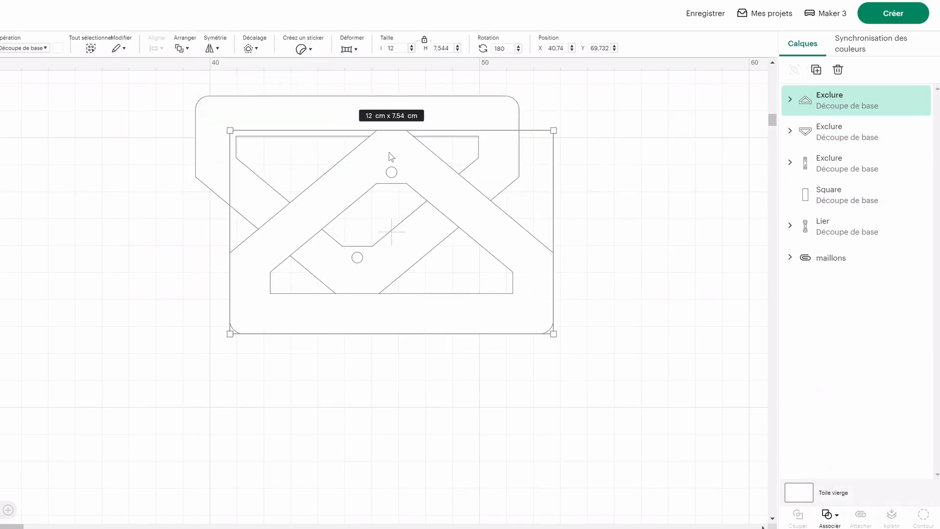
Position the flipped wide copy below the original with narrow ends meeting, centre both horizontally, and unite them with Lier
left_click_drag(398, 161, 364, 336)
left_click(157, 48)
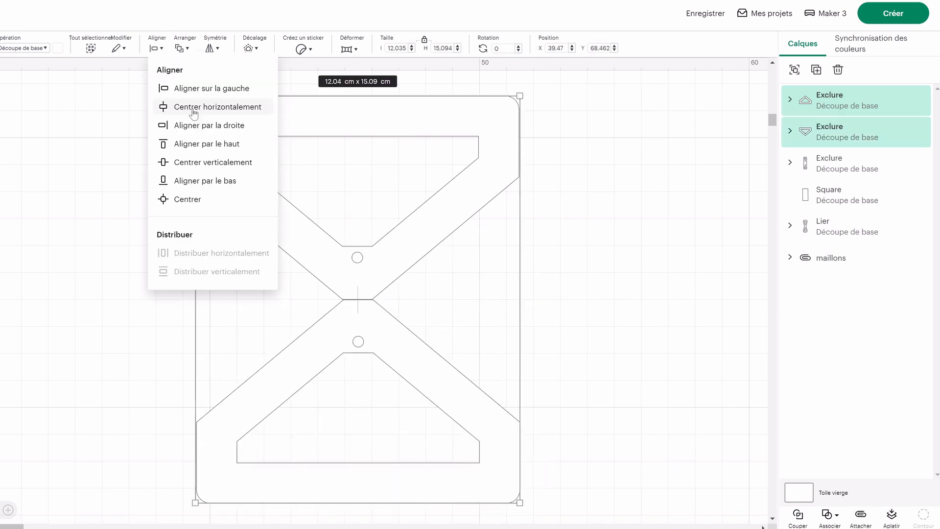
left_click(195, 106)
left_click(830, 514)
left_click(866, 396)
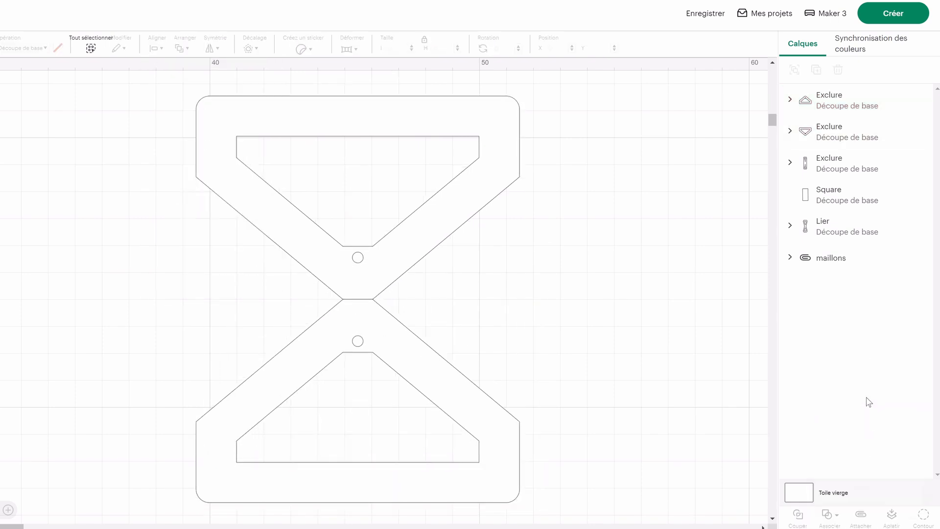